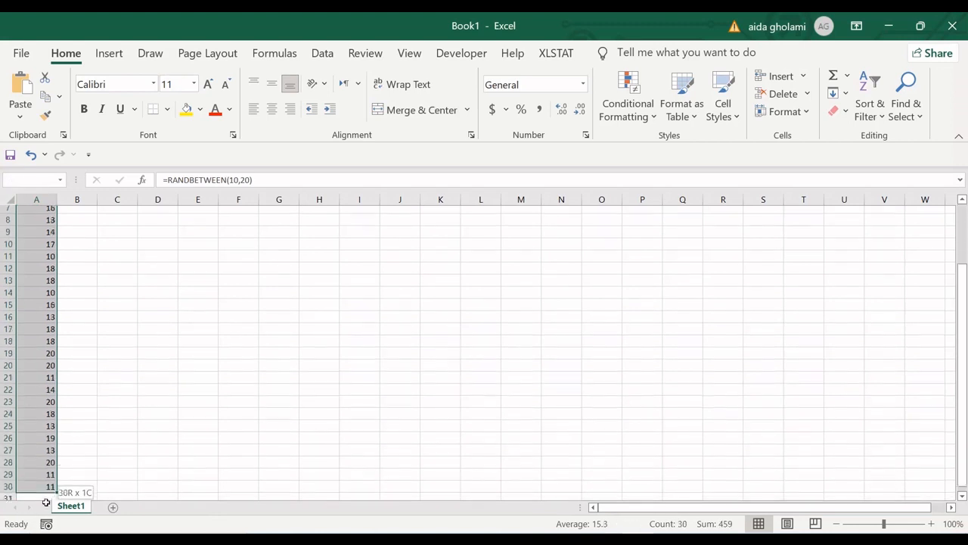
# - Copy the 30 values in column A from Excel into the first column of the SPSS dataset and show the variable definitions
pyautogui.hotkey('ctrl', 'c')
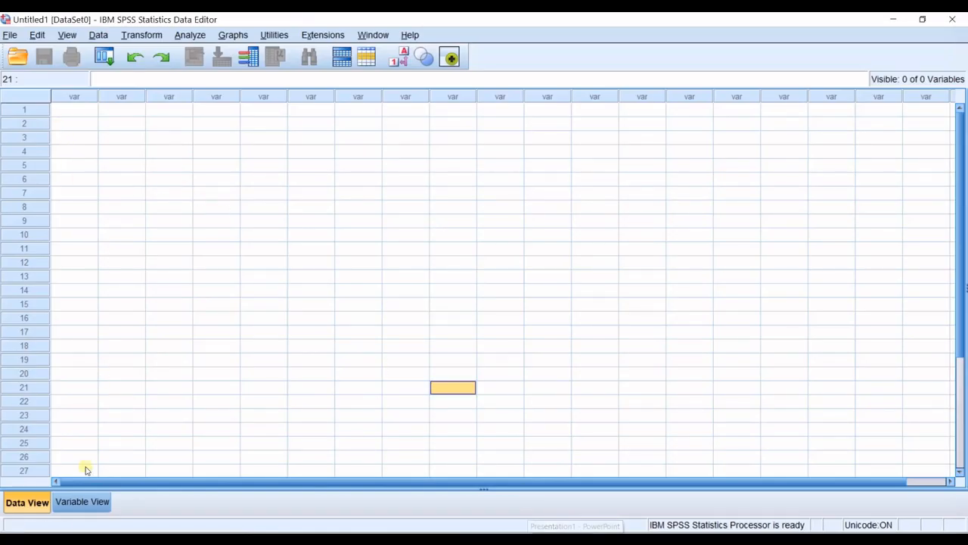
pyautogui.click(73, 113)
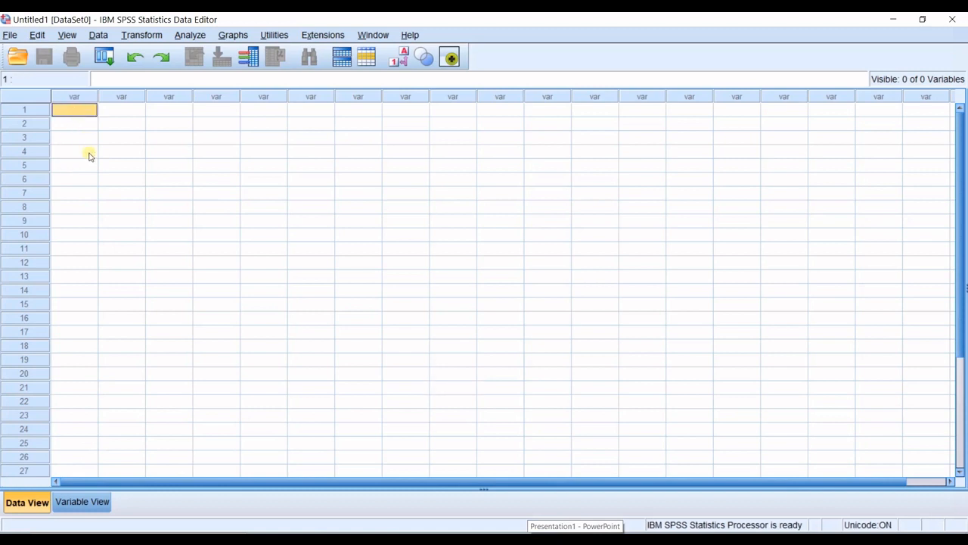
pyautogui.hotkey('ctrl', 'v')
pyautogui.scroll(-6, 156, 367)
pyautogui.scroll(6, 155, 368)
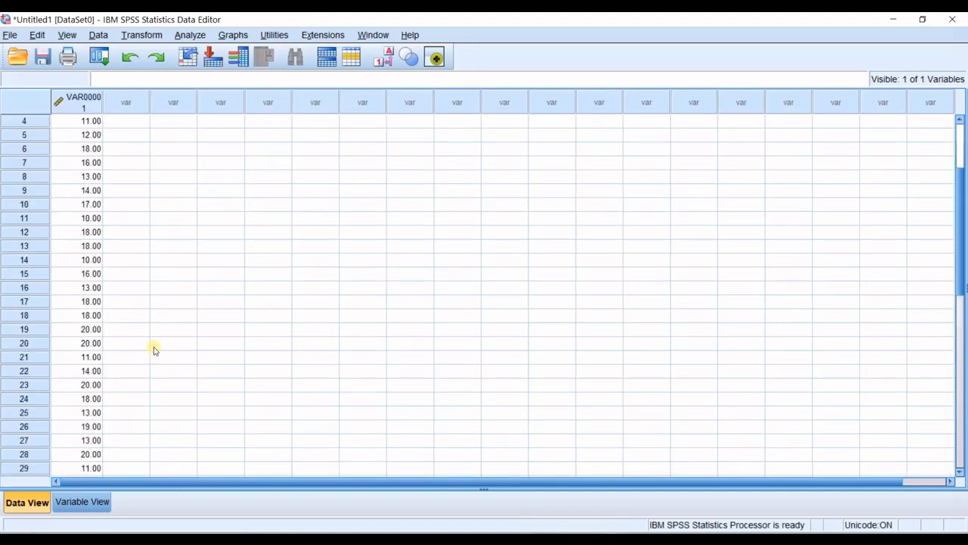
pyautogui.click(72, 502)
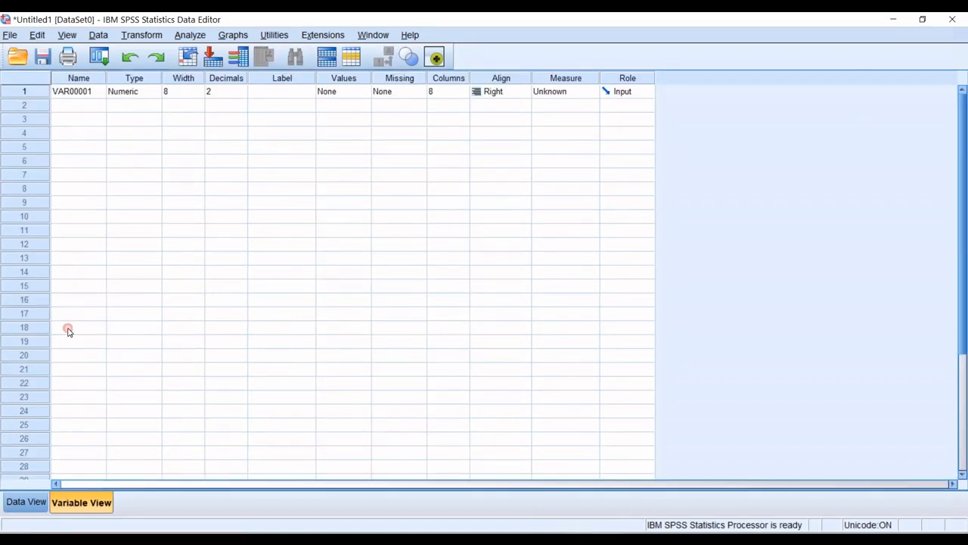
# - Try to rename the variable VAR00001 with a multi-word name starting with "packages"
pyautogui.click(73, 94)
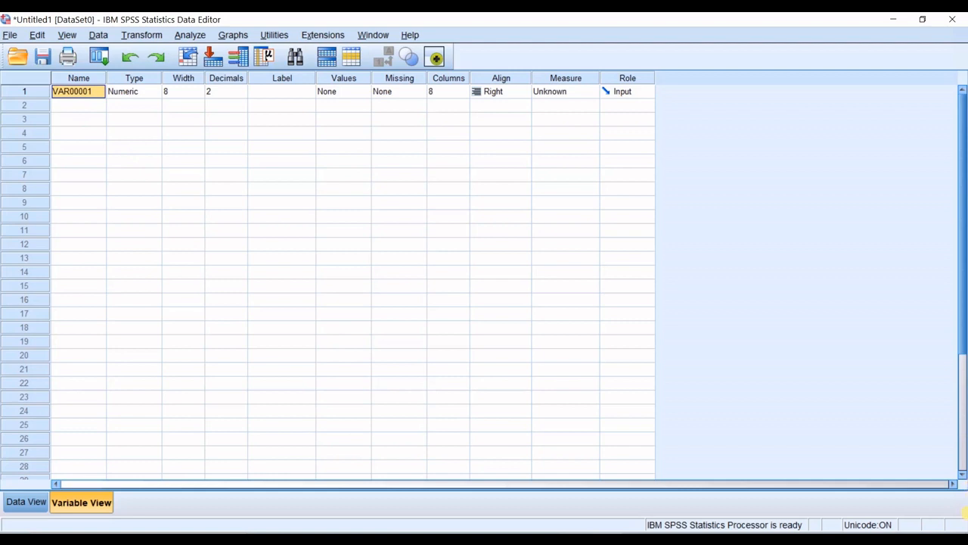
pyautogui.write('one')
pyautogui.press('BackSpace')
pyautogui.press('BackSpace')
pyautogui.press('BackSpace')
pyautogui.press('BackSpace')
pyautogui.press('BackSpace')
pyautogui.press('BackSpace')
pyautogui.press('BackSpace')
pyautogui.press('BackSpace')
pyautogui.press('BackSpace')
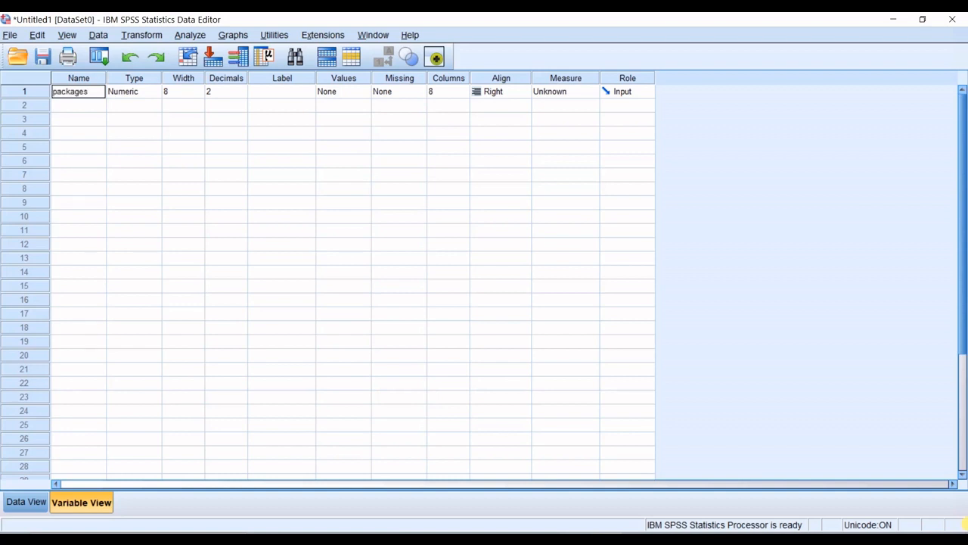
pyautogui.write('ight')
pyautogui.click(179, 119)
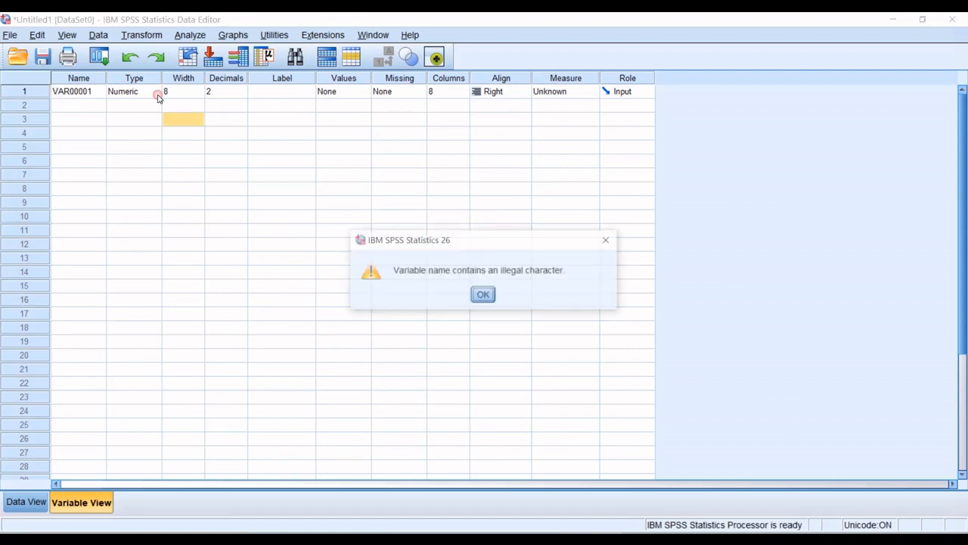
pyautogui.click(606, 240)
# - Check the type settings of the variable VAR00001
pyautogui.click(134, 80)
pyautogui.click(144, 91)
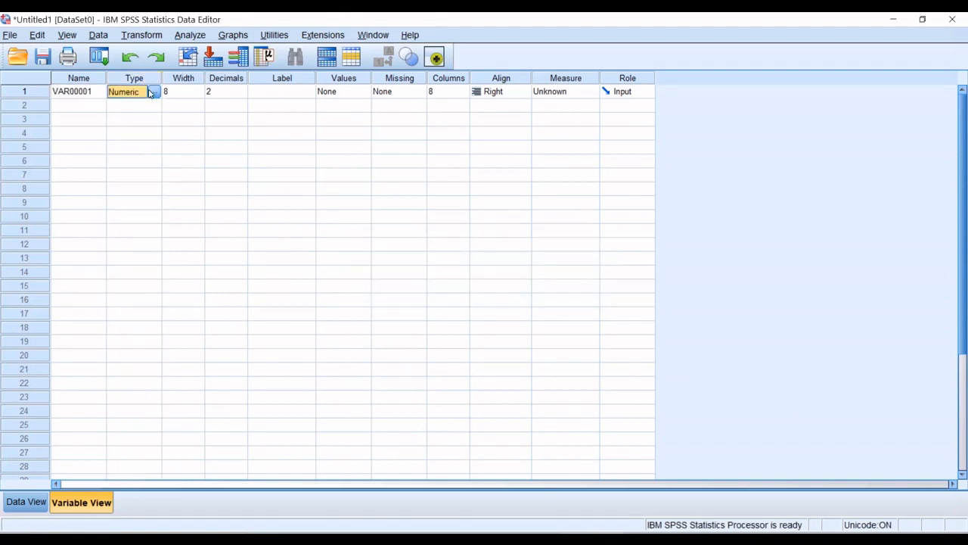
pyautogui.click(155, 92)
pyautogui.click(644, 162)
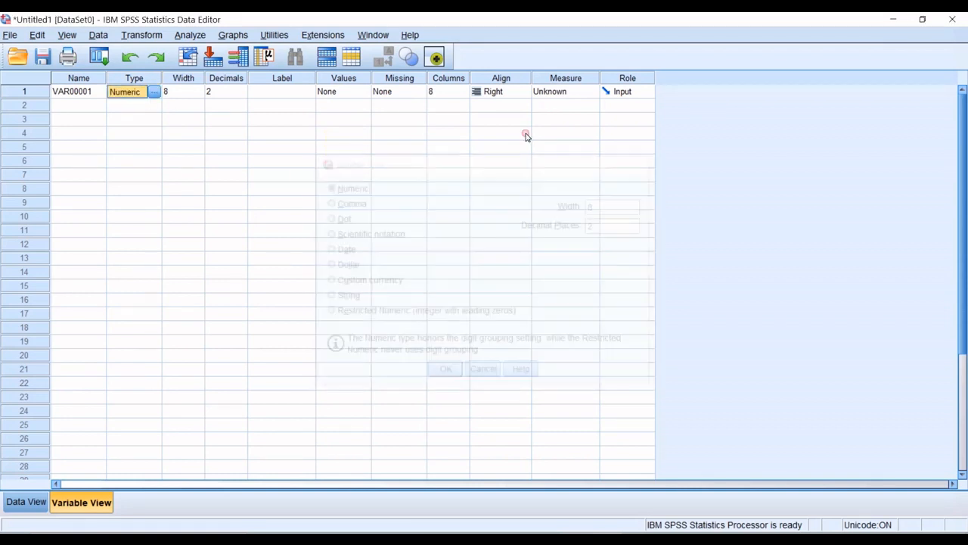
# - Set the variable's decimals to 0 and its measurement level to Scale
pyautogui.click(226, 92)
pyautogui.click(243, 94)
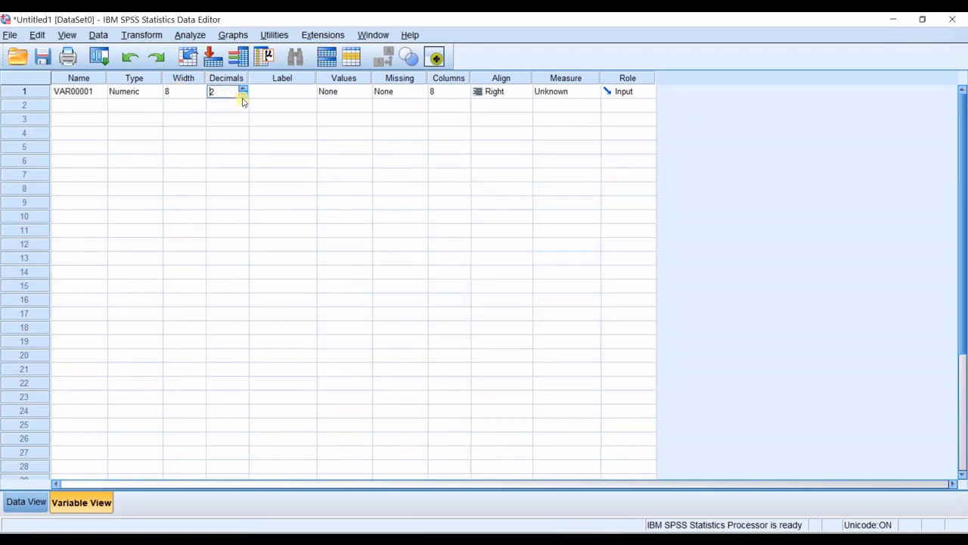
pyautogui.click(243, 94)
pyautogui.click(305, 94)
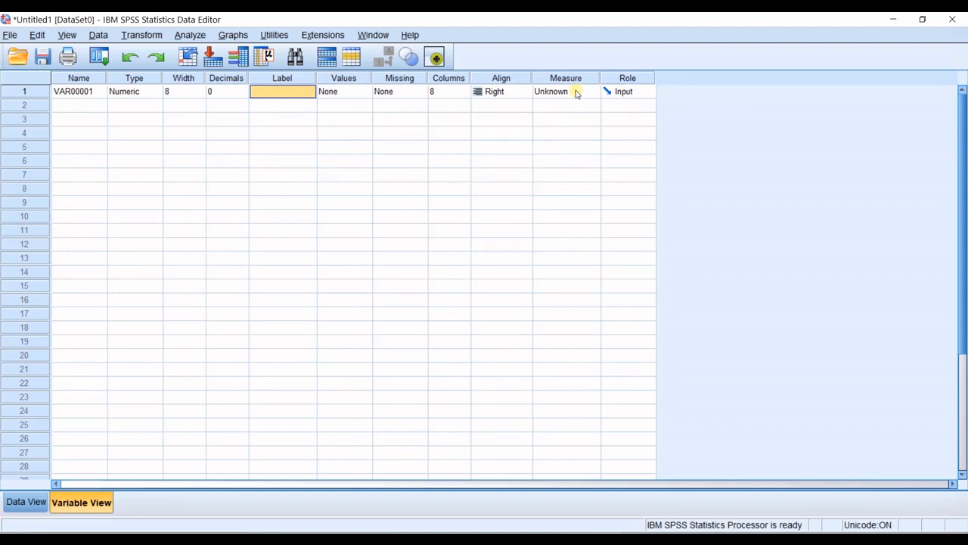
pyautogui.click(574, 92)
pyautogui.click(569, 110)
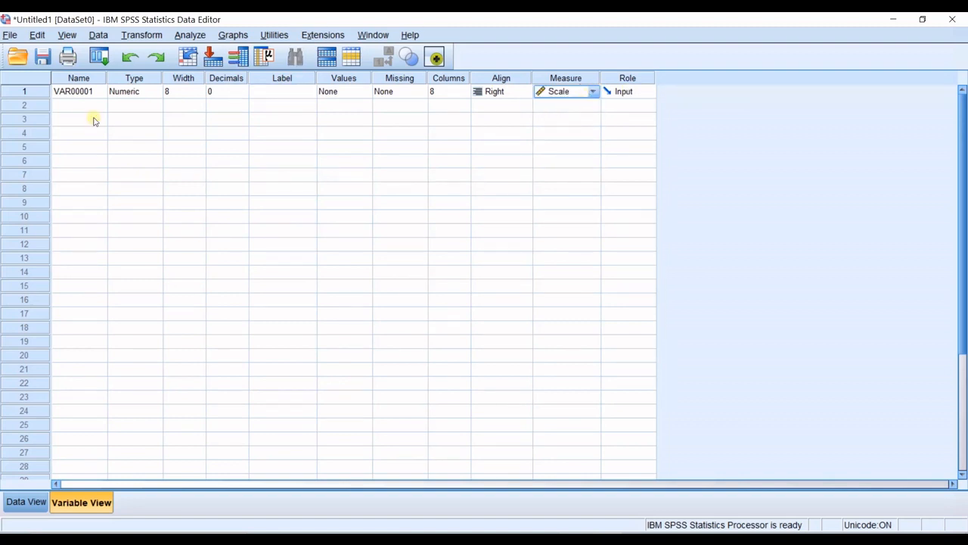
# - Rename the variable VAR00001 as pack_weight
pyautogui.click(76, 106)
pyautogui.click(77, 91)
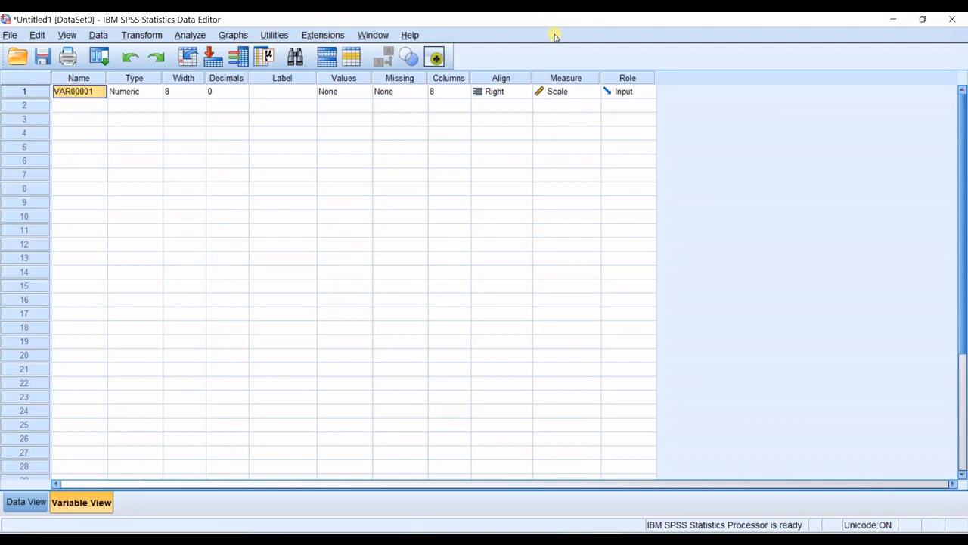
pyautogui.write('pack_weight')
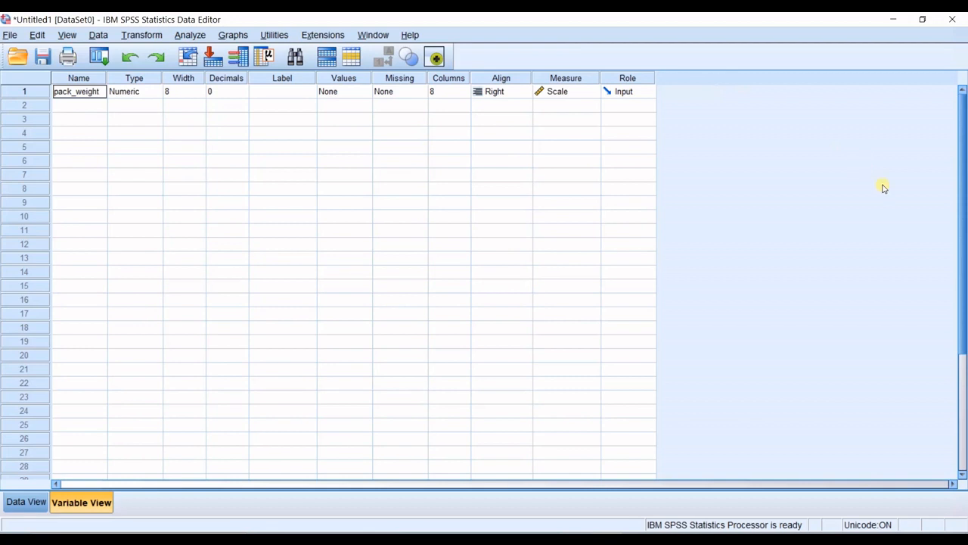
pyautogui.click(283, 175)
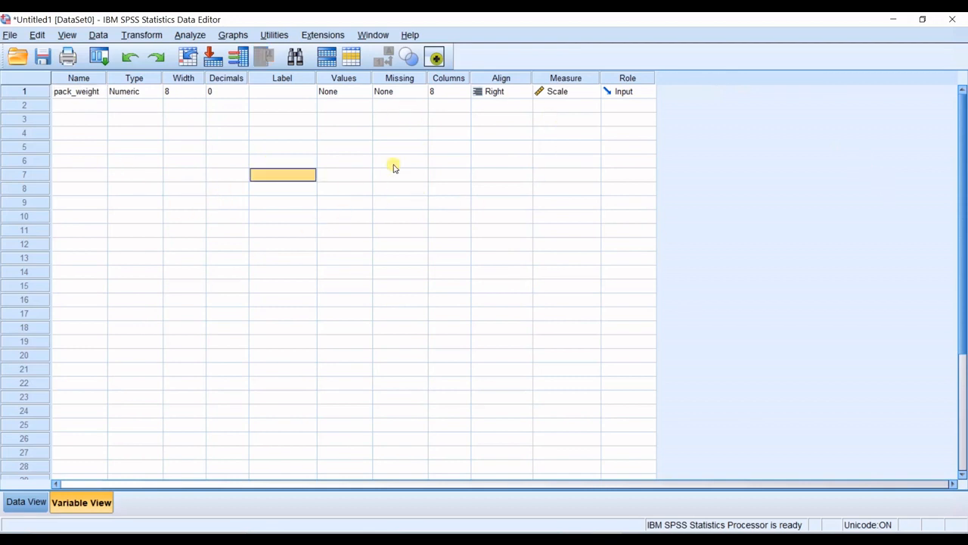
# - Return to the data and set up a One-Sample T Test with pack_weight as the test variable
pyautogui.click(26, 502)
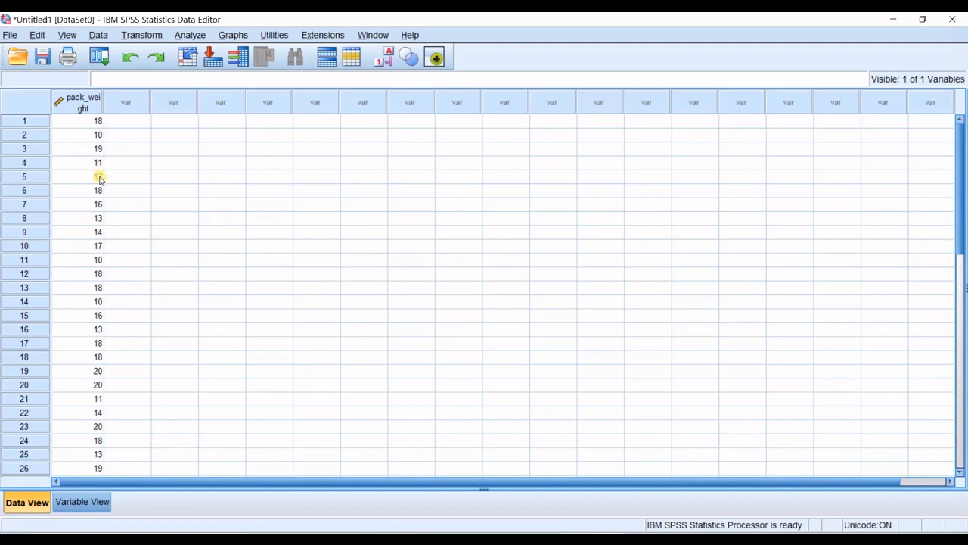
pyautogui.scroll(-8, 106, 205)
pyautogui.scroll(8, 108, 210)
pyautogui.click(191, 34)
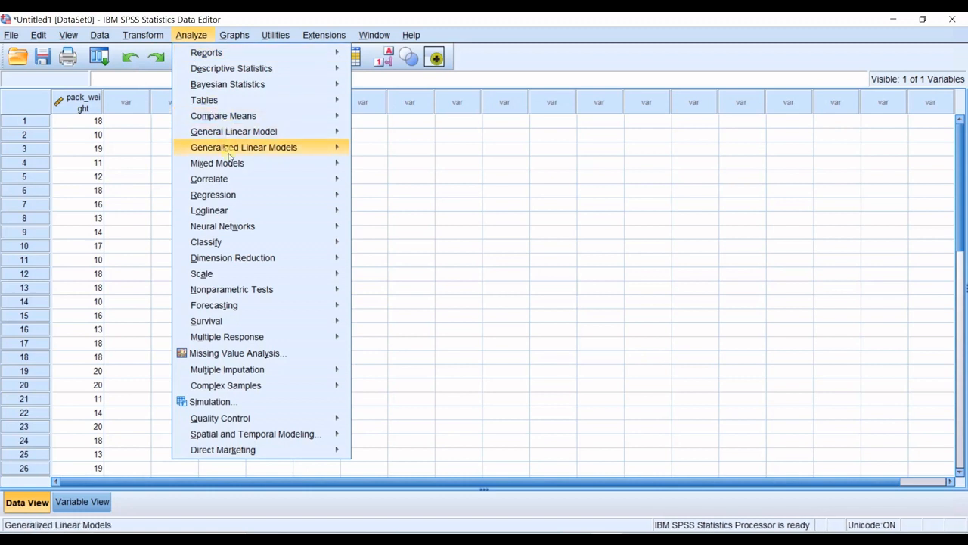
pyautogui.moveTo(333, 101)
pyautogui.moveTo(340, 117)
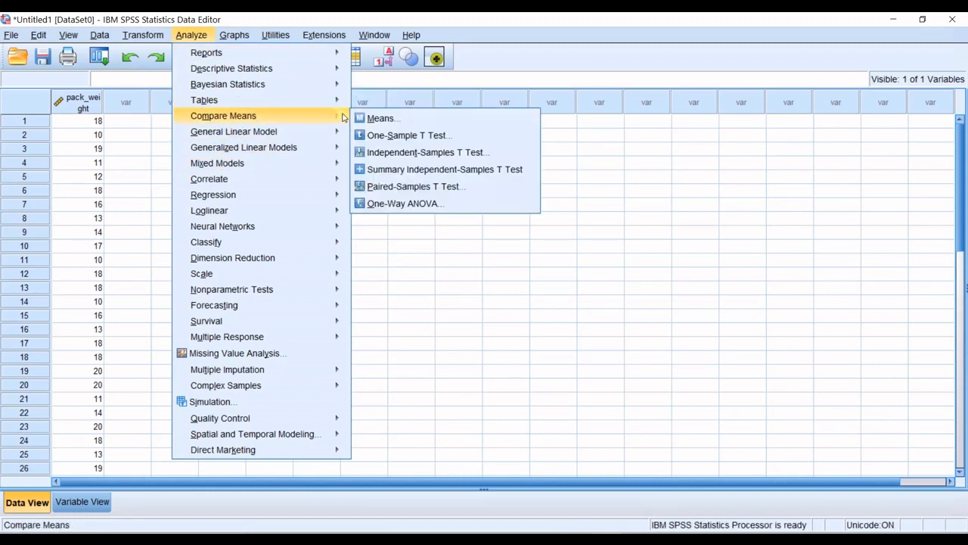
pyautogui.click(386, 138)
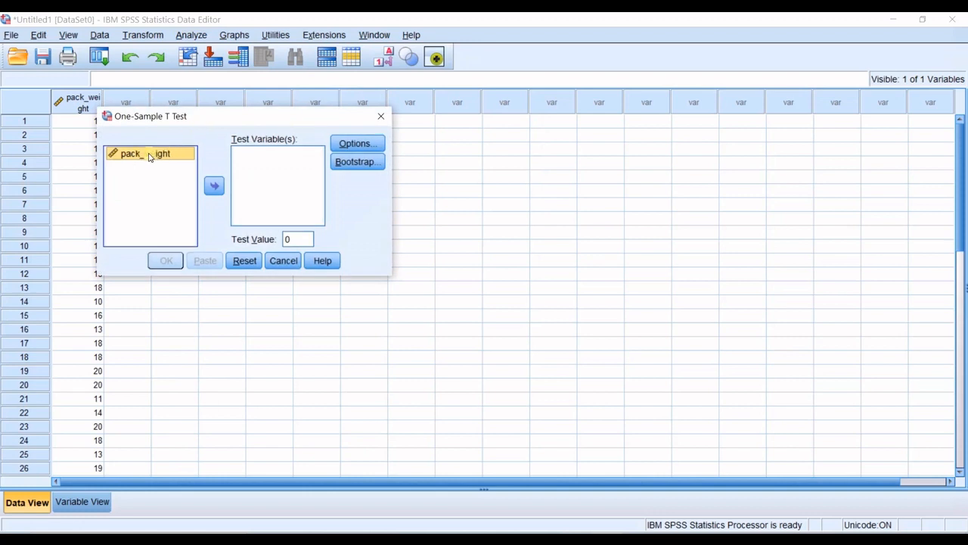
pyautogui.click(214, 186)
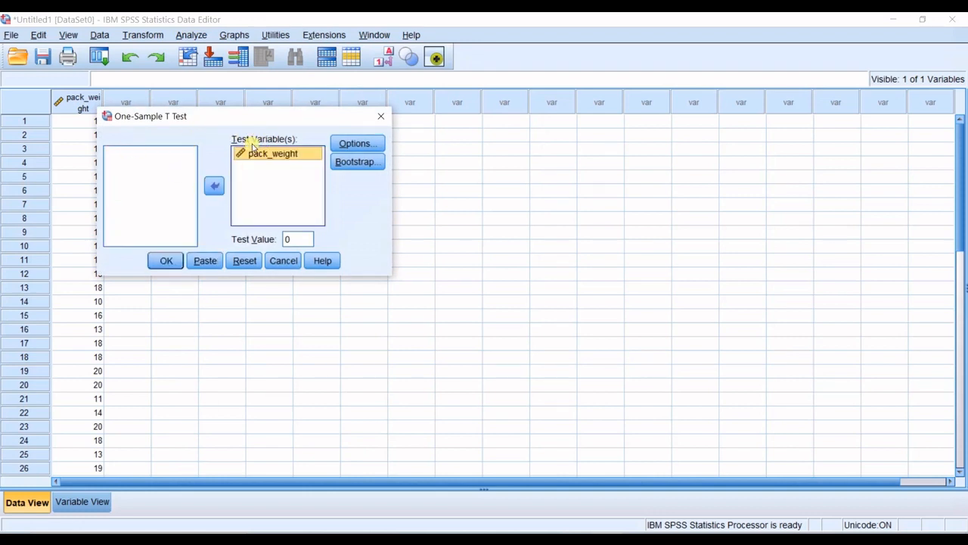
# - Highlight "an standard value (considered value)" on the PowerPoint slide and set the One-Sample T Test's test value to 15 in SPSS
pyautogui.doubleClick(288, 239)
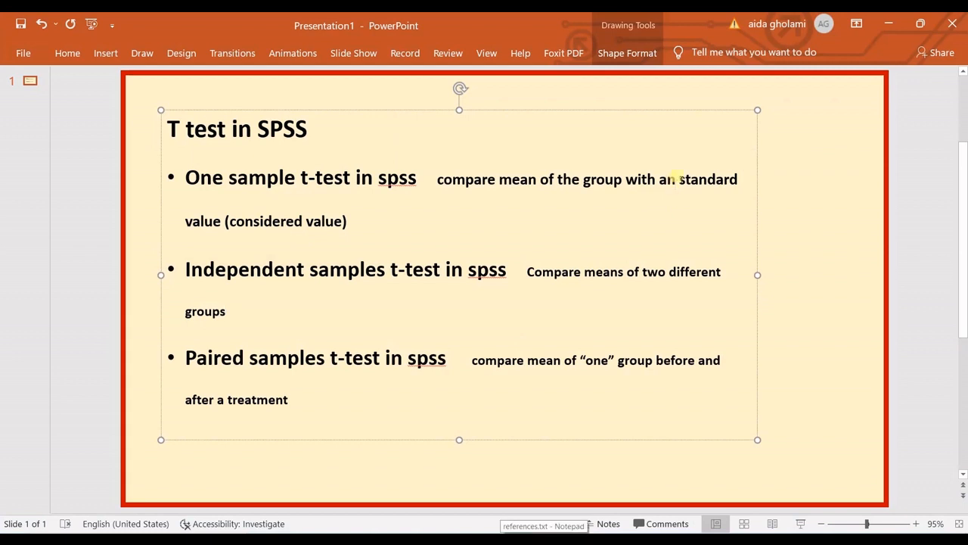
pyautogui.moveTo(659, 179); pyautogui.dragTo(363, 219)
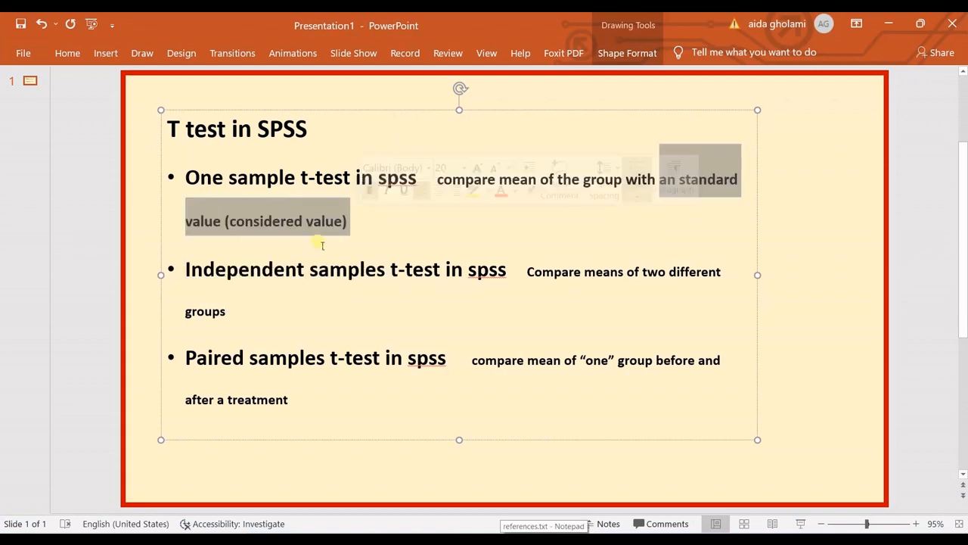
pyautogui.click(879, 25)
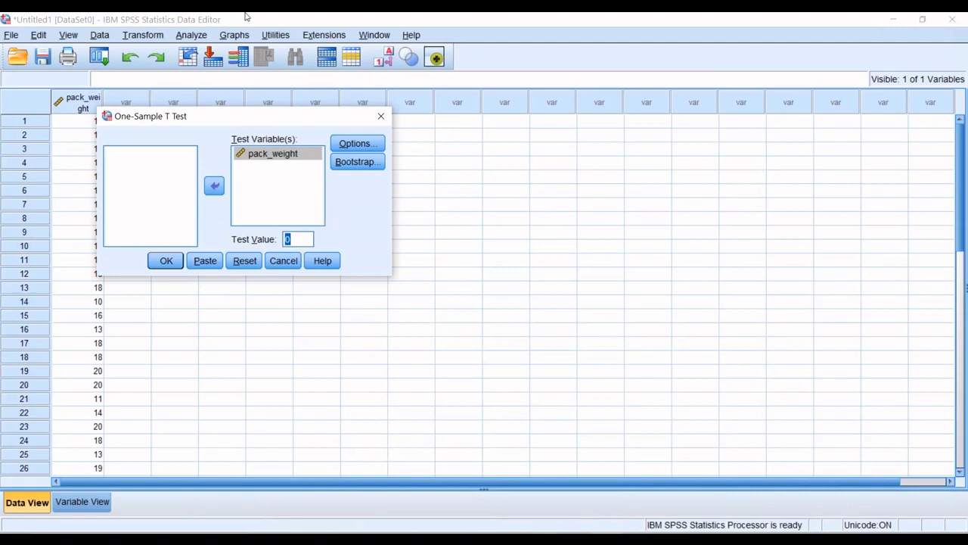
pyautogui.moveTo(276, 125); pyautogui.dragTo(401, 200)
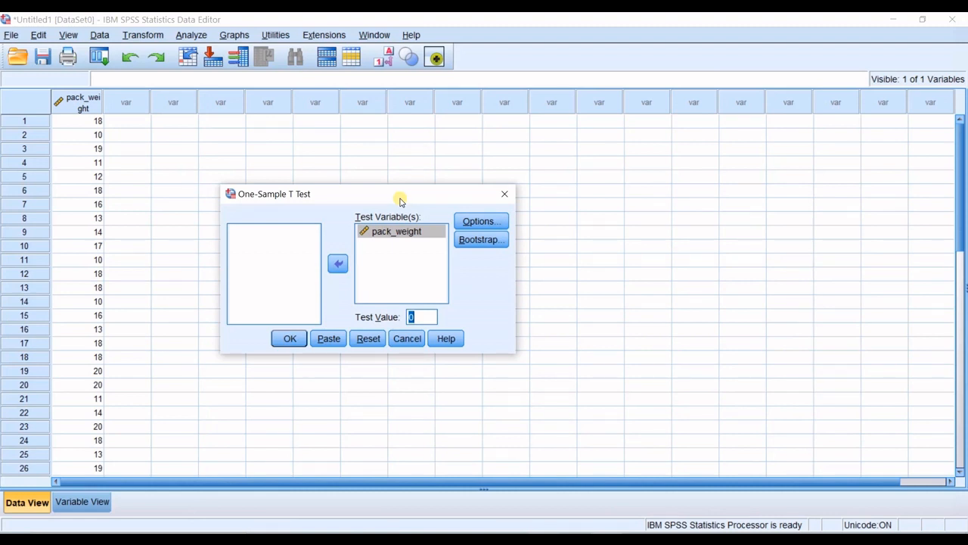
pyautogui.scroll(-2, 34, 235)
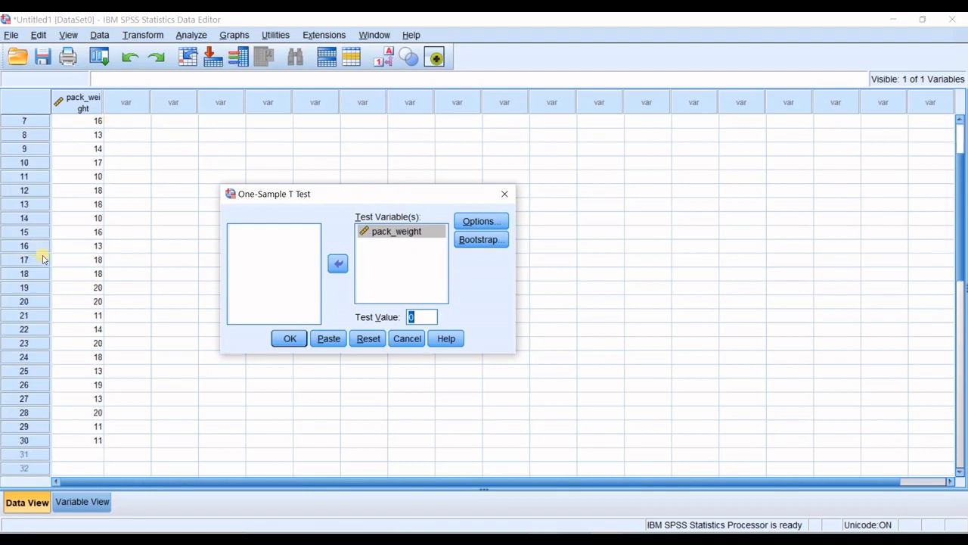
pyautogui.scroll(2, 80, 435)
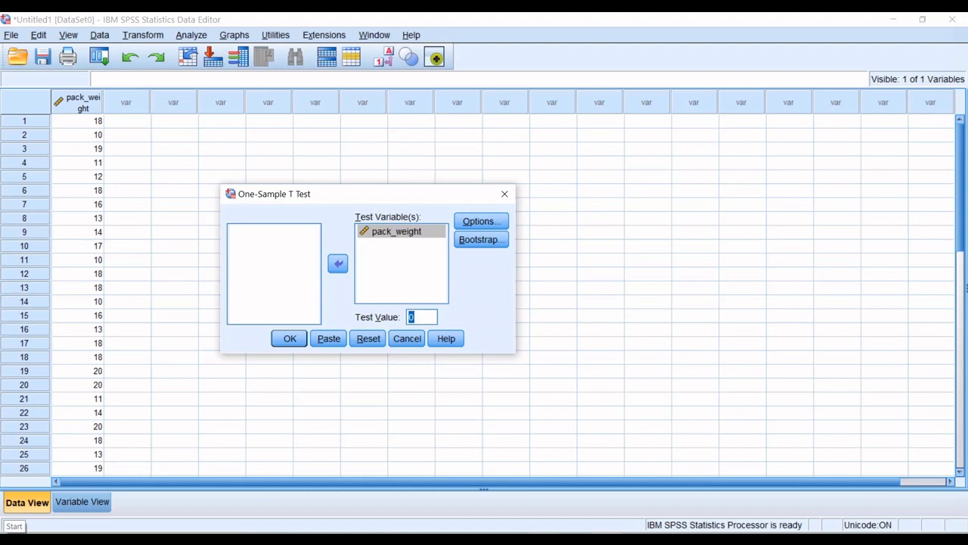
pyautogui.write('15')
# - Keep the 95% confidence interval in the test options and run the One-Sample T Test
pyautogui.click(464, 222)
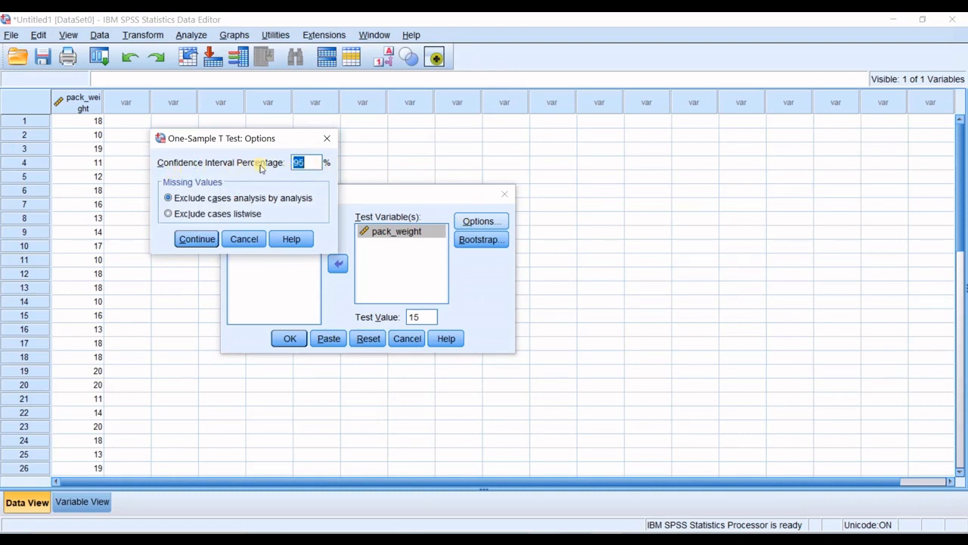
pyautogui.click(193, 237)
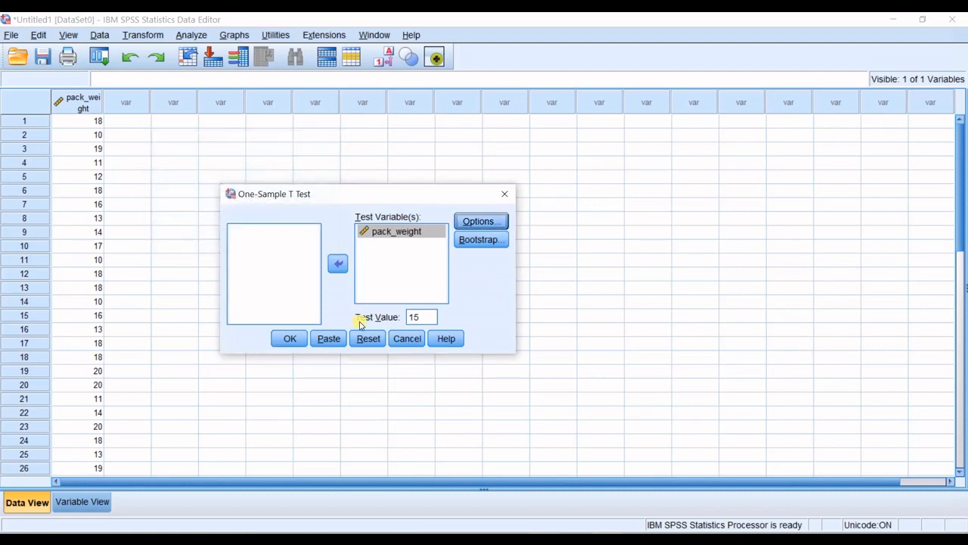
pyautogui.click(289, 337)
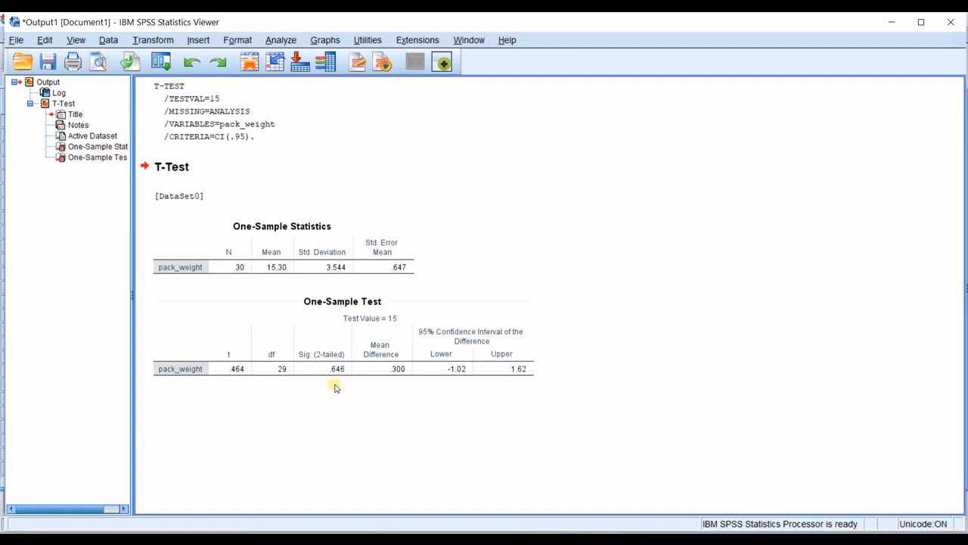
# - Open Paint and place its window beside the T-Test output tables
pyautogui.click(276, 539)
pyautogui.write('p')
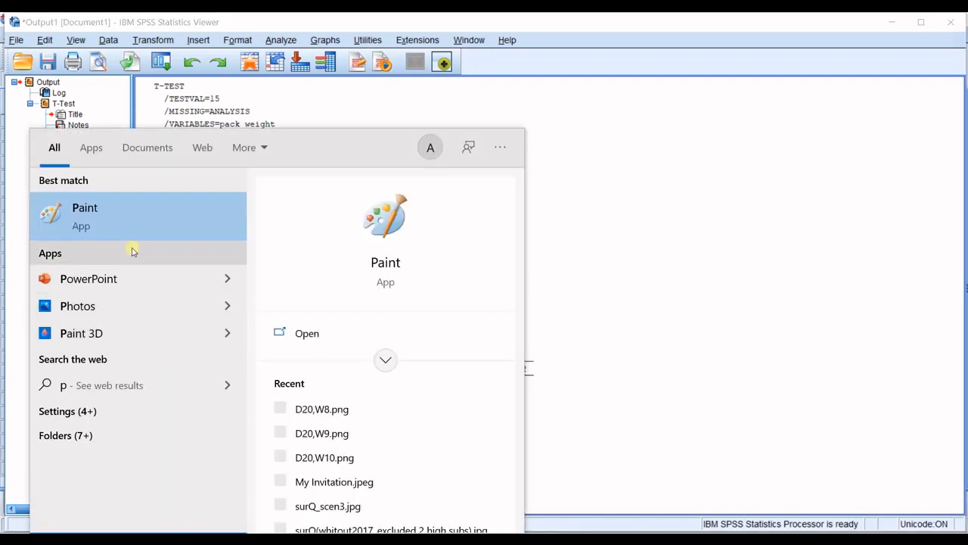
pyautogui.click(127, 219)
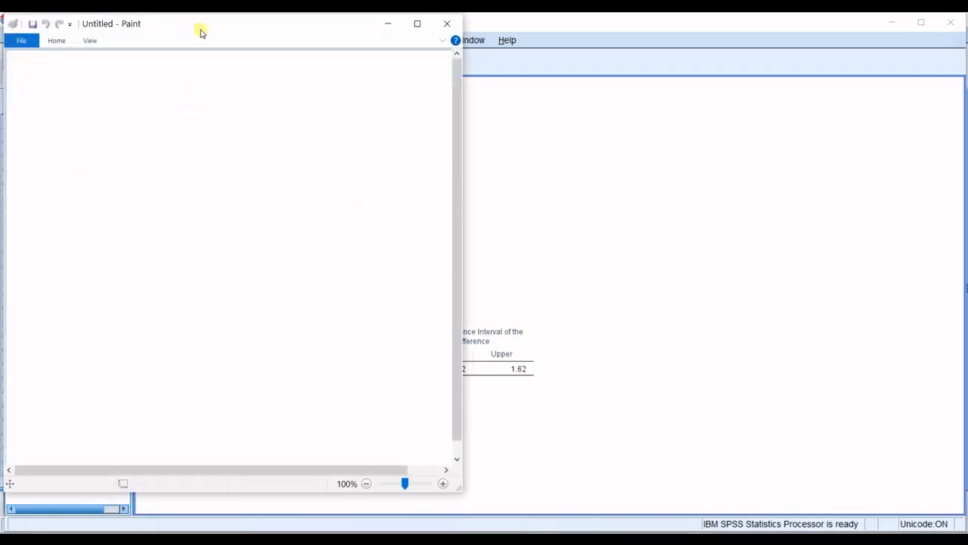
pyautogui.moveTo(199, 31)
pyautogui.mouseDown()
pyautogui.moveTo(648, 102)
pyautogui.moveTo(742, 74)
pyautogui.mouseUp()
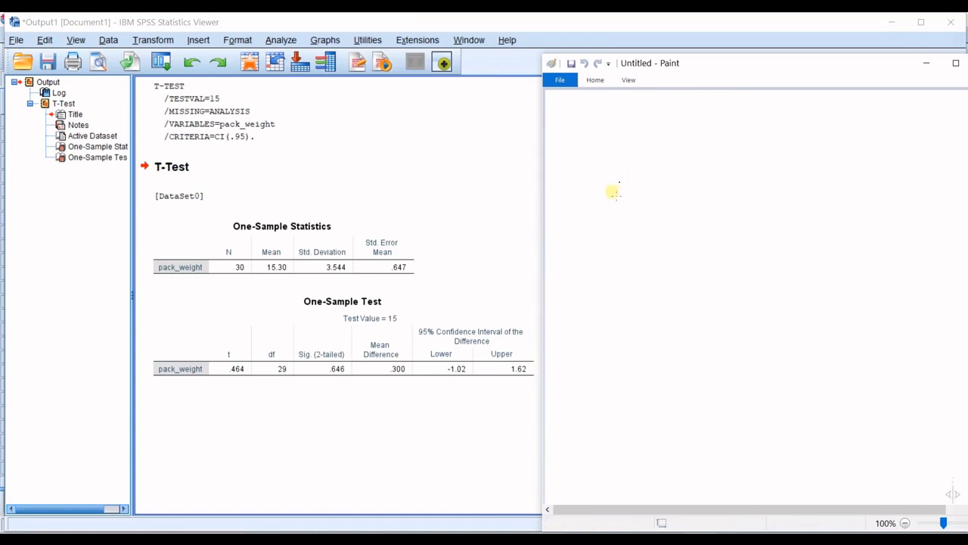
# - Handwrite the rule p < α = 0.05 in Paint, with an arrow below it leading to H0 marked with a cross
pyautogui.moveTo(601, 162); pyautogui.dragTo(654, 186)
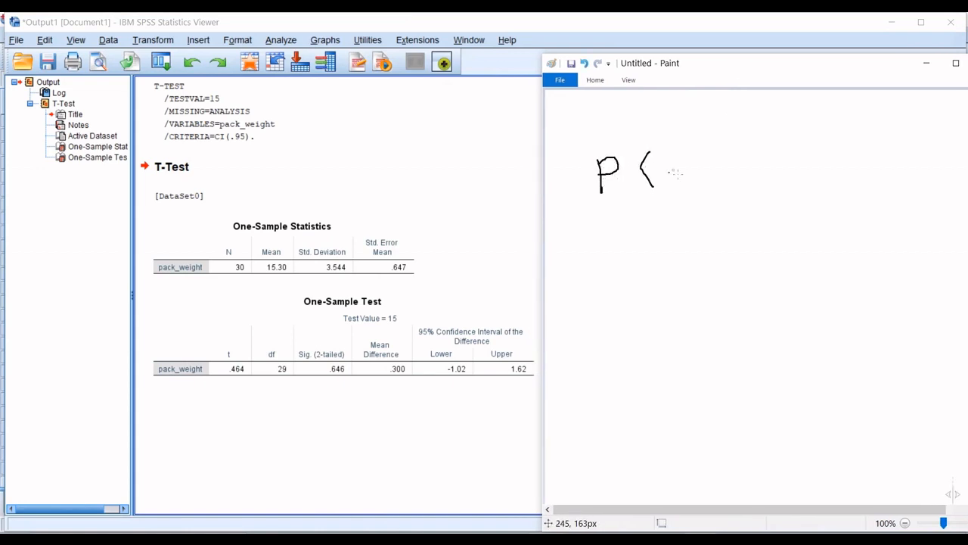
pyautogui.moveTo(687, 153)
pyautogui.mouseDown()
pyautogui.moveTo(683, 176)
pyautogui.moveTo(752, 164)
pyautogui.moveTo(768, 173)
pyautogui.mouseUp()
pyautogui.click(782, 155)
pyautogui.moveTo(805, 144)
pyautogui.mouseDown()
pyautogui.moveTo(808, 171)
pyautogui.moveTo(830, 141)
pyautogui.mouseUp()
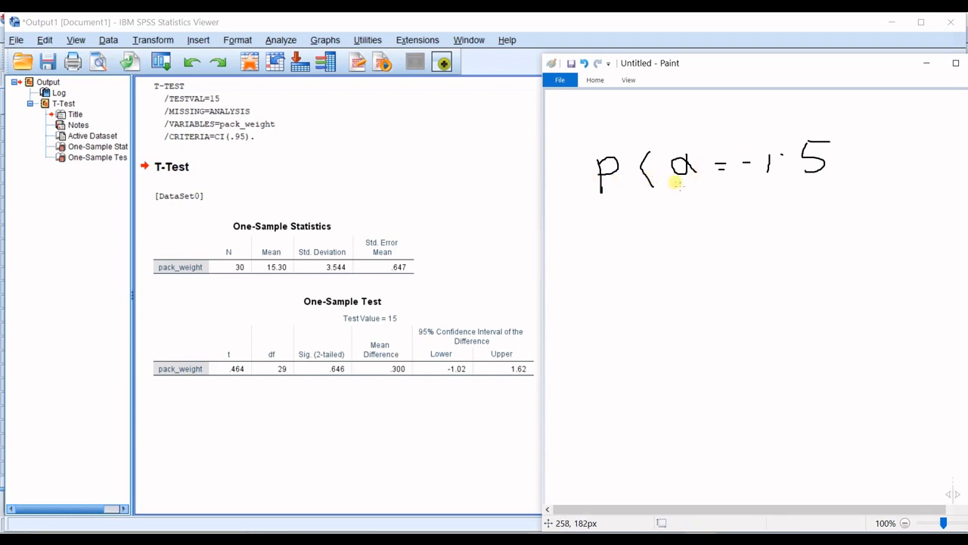
pyautogui.moveTo(576, 242)
pyautogui.mouseDown()
pyautogui.moveTo(638, 229)
pyautogui.moveTo(615, 237)
pyautogui.mouseUp()
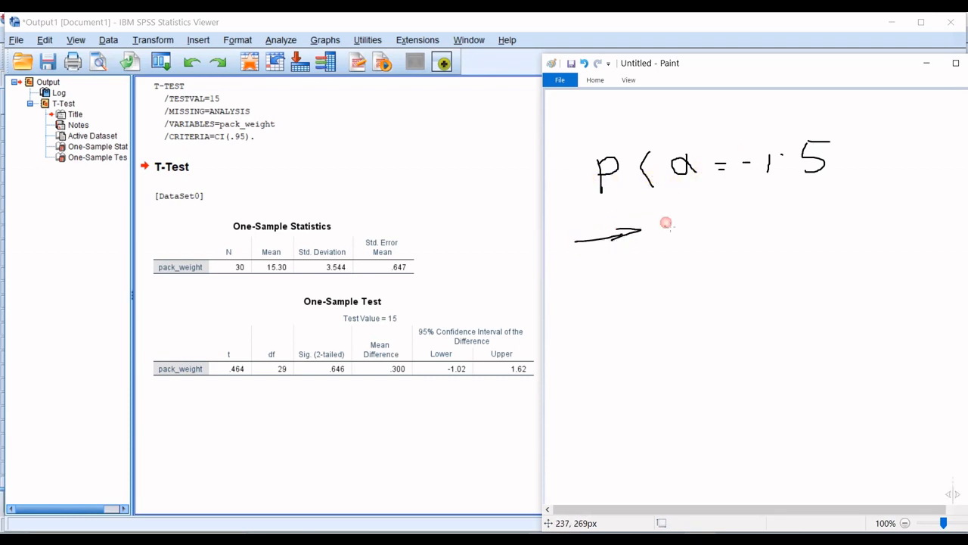
pyautogui.moveTo(674, 218)
pyautogui.mouseDown()
pyautogui.moveTo(685, 251)
pyautogui.moveTo(699, 232)
pyautogui.moveTo(723, 247)
pyautogui.moveTo(743, 227)
pyautogui.moveTo(759, 242)
pyautogui.mouseUp()
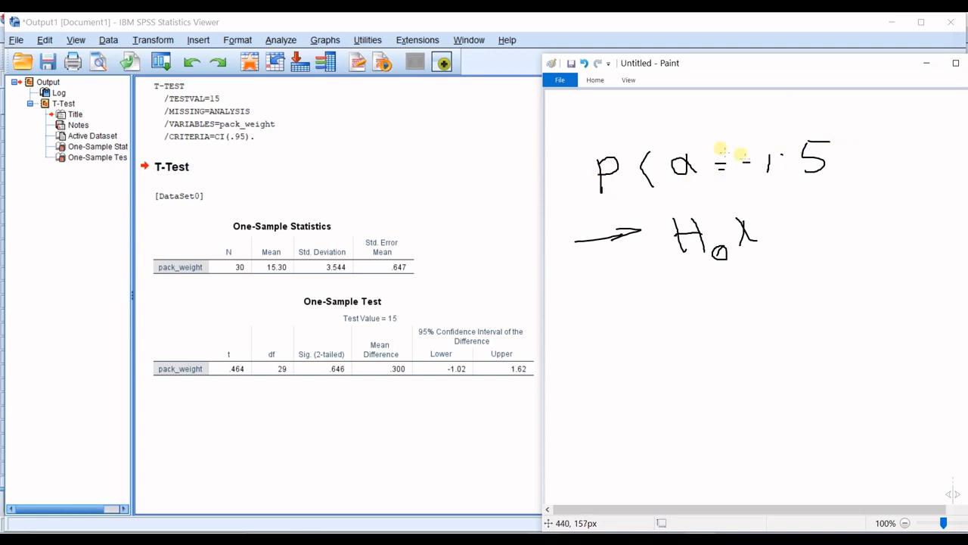
# - Handwrite the opposite rule P > α with an arrow to H0 marked with a tick, and put the Paint window away
pyautogui.moveTo(622, 311)
pyautogui.mouseDown()
pyautogui.moveTo(622, 346)
pyautogui.moveTo(620, 323)
pyautogui.mouseUp()
pyautogui.moveTo(682, 307); pyautogui.dragTo(680, 356)
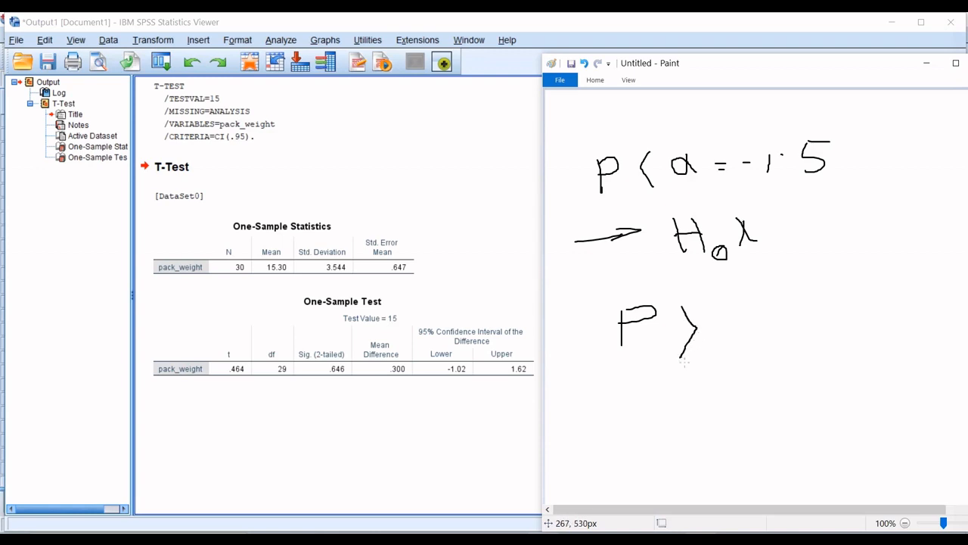
pyautogui.moveTo(756, 311); pyautogui.dragTo(732, 333)
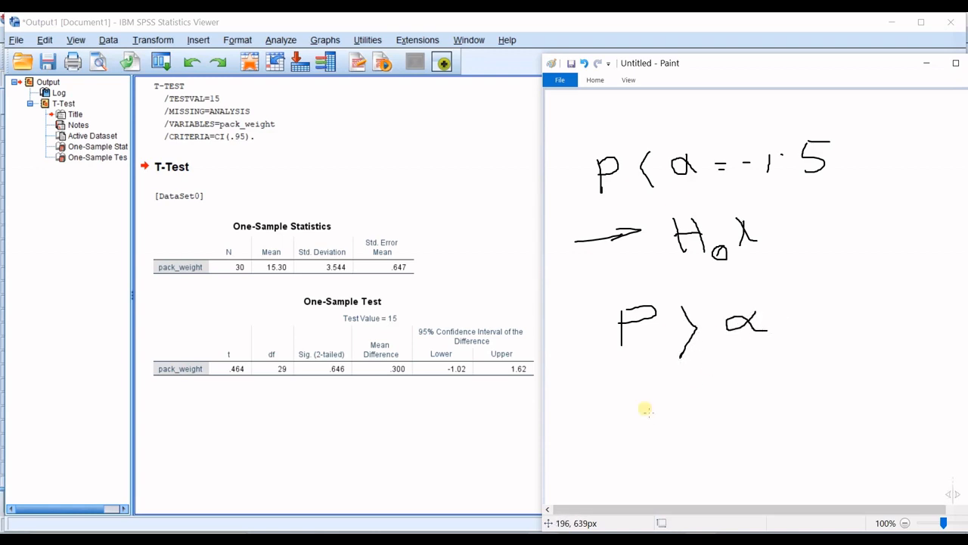
pyautogui.moveTo(599, 413)
pyautogui.mouseDown()
pyautogui.moveTo(636, 412)
pyautogui.moveTo(636, 428)
pyautogui.mouseUp()
pyautogui.moveTo(668, 391)
pyautogui.mouseDown()
pyautogui.moveTo(669, 435)
pyautogui.moveTo(689, 433)
pyautogui.mouseUp()
pyautogui.moveTo(668, 422)
pyautogui.mouseDown()
pyautogui.moveTo(690, 417)
pyautogui.moveTo(701, 437)
pyautogui.moveTo(762, 375)
pyautogui.mouseUp()
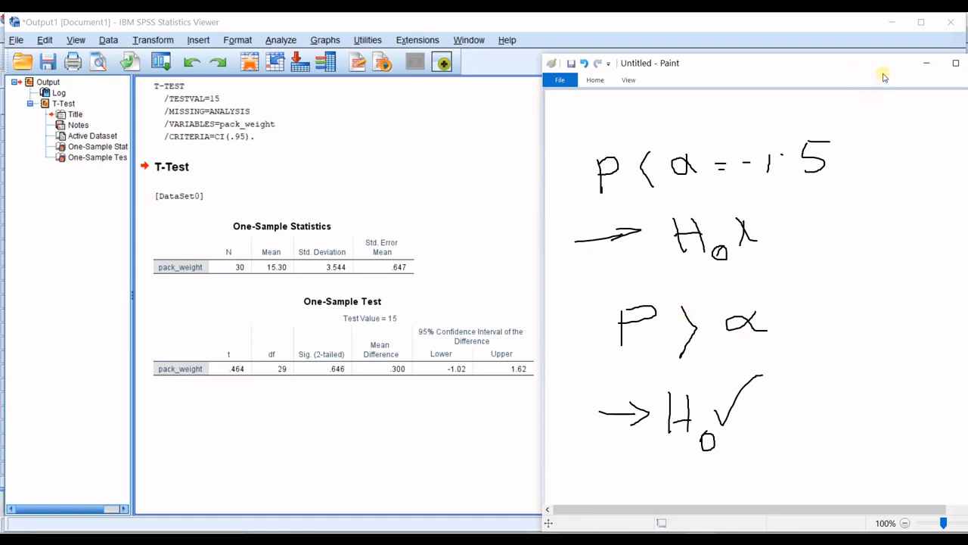
pyautogui.moveTo(868, 65); pyautogui.dragTo(811, 67)
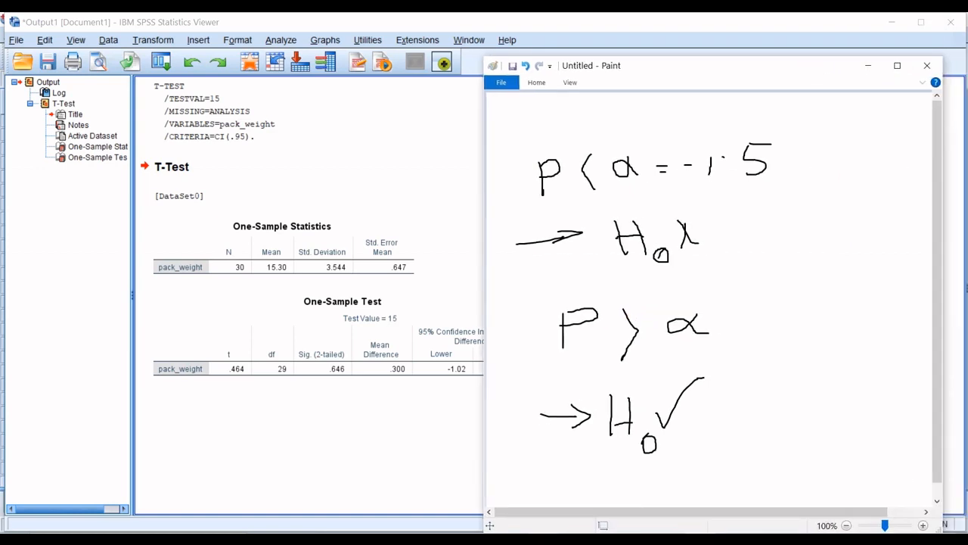
pyautogui.click(861, 68)
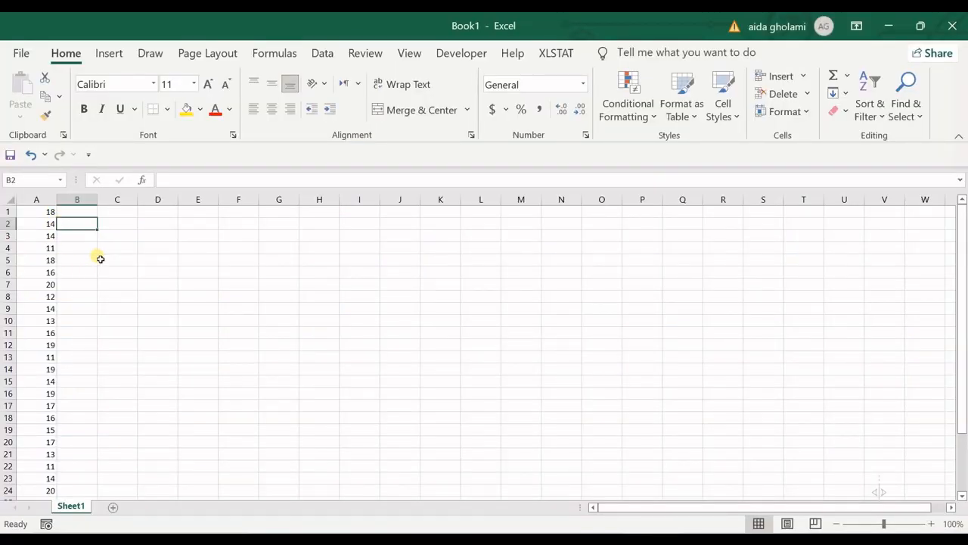
pyautogui.hotkey('ctrl', 'Home')
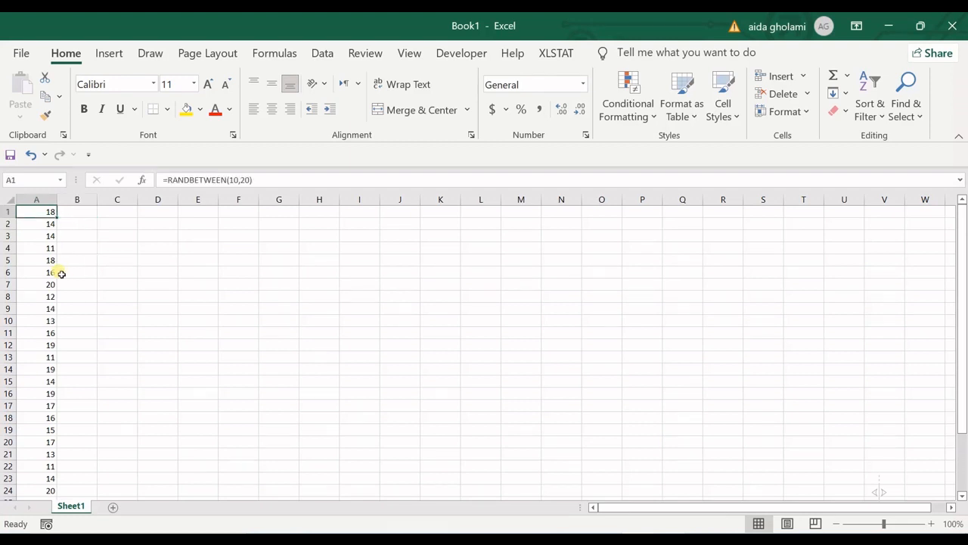
pyautogui.click(49, 236)
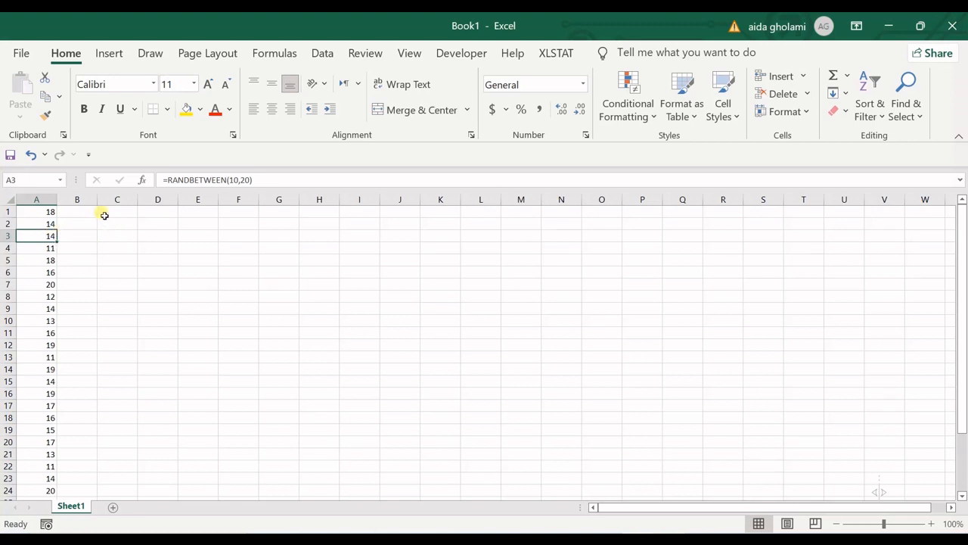
pyautogui.moveTo(103, 213); pyautogui.dragTo(113, 319)
pyautogui.moveTo(157, 214); pyautogui.dragTo(156, 348)
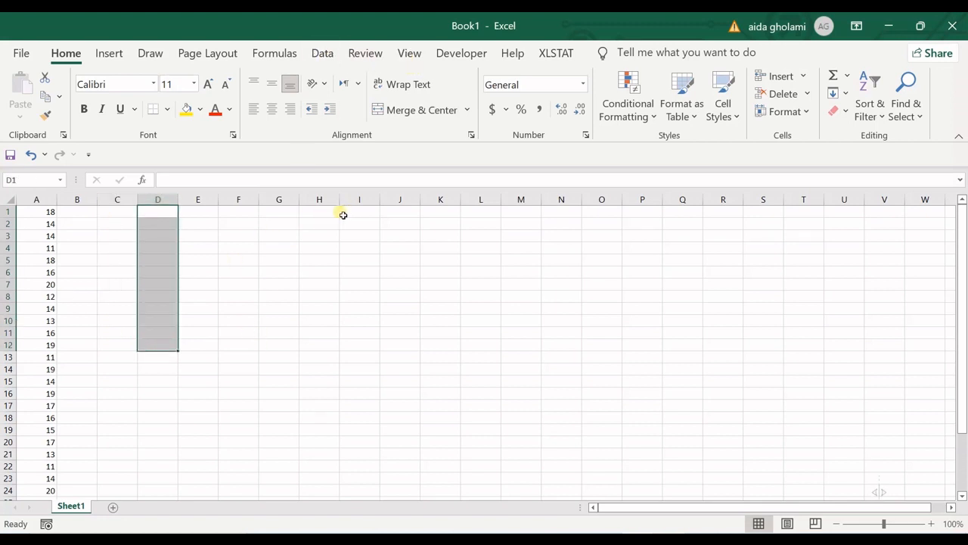
pyautogui.click(188, 248)
pyautogui.click(62, 216)
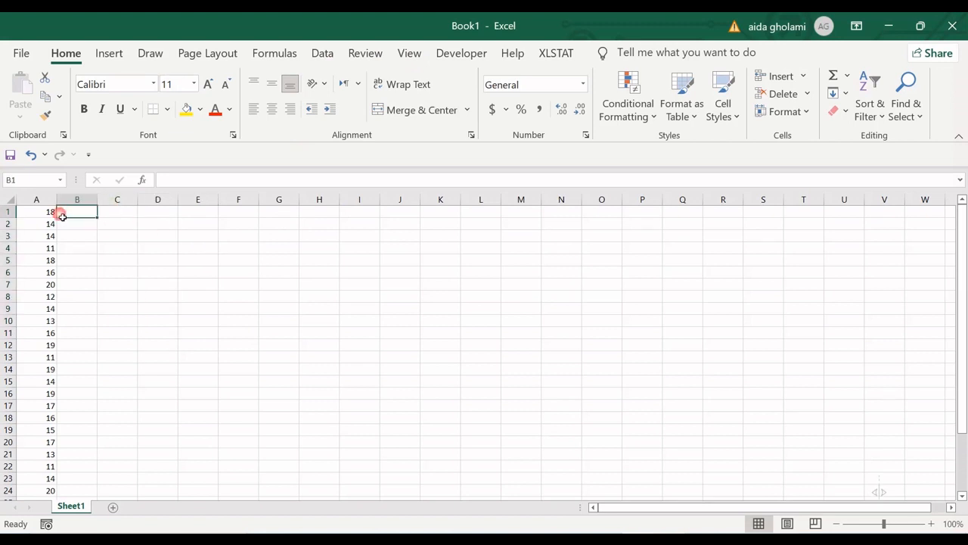
# - Clear the existing random numbers in A1:A30 of the Excel sheet
pyautogui.click(54, 212)
pyautogui.hotkey('ctrl', 'shift', 'Down')
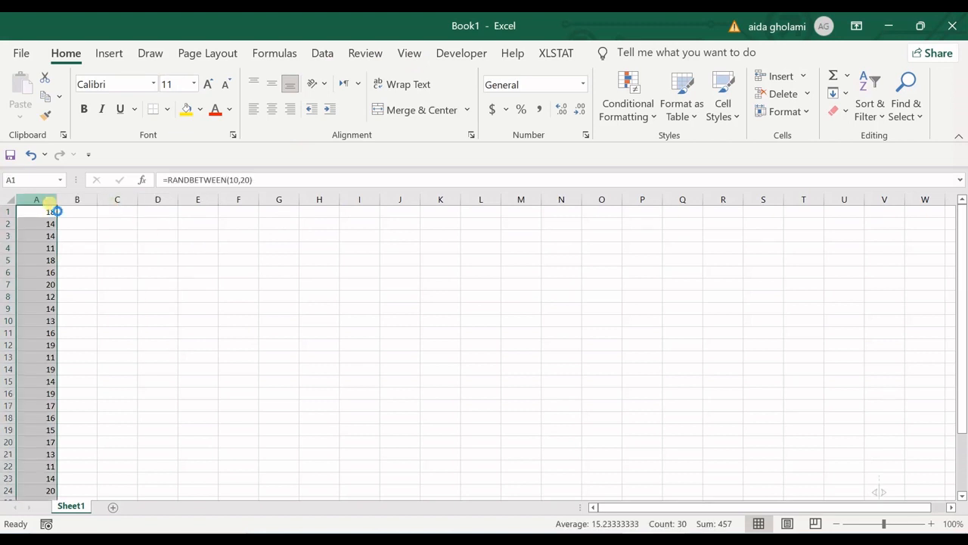
pyautogui.press('Delete')
# - Enter =RANDBETWEEN(1,2) in cell A1 and fill the formula down to A60
pyautogui.click(48, 213)
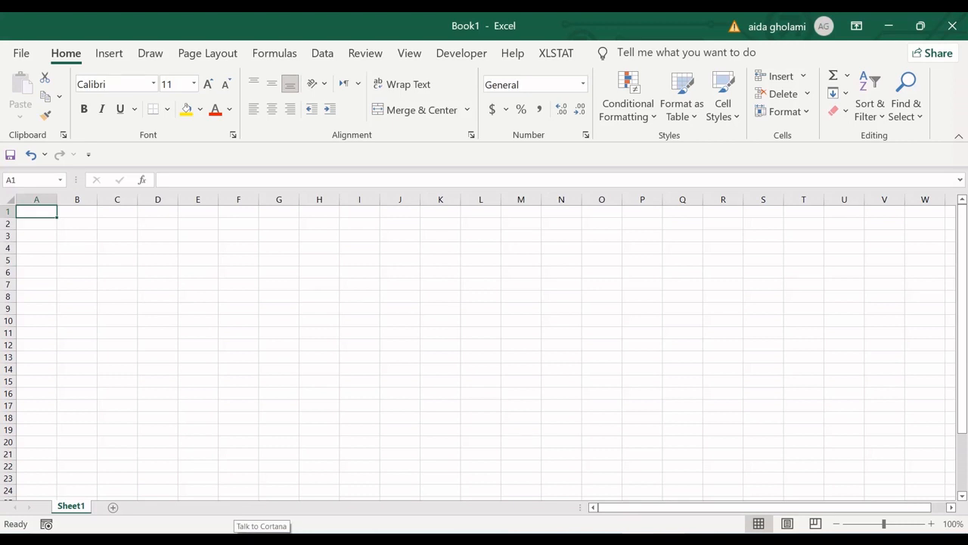
pyautogui.write('=ra')
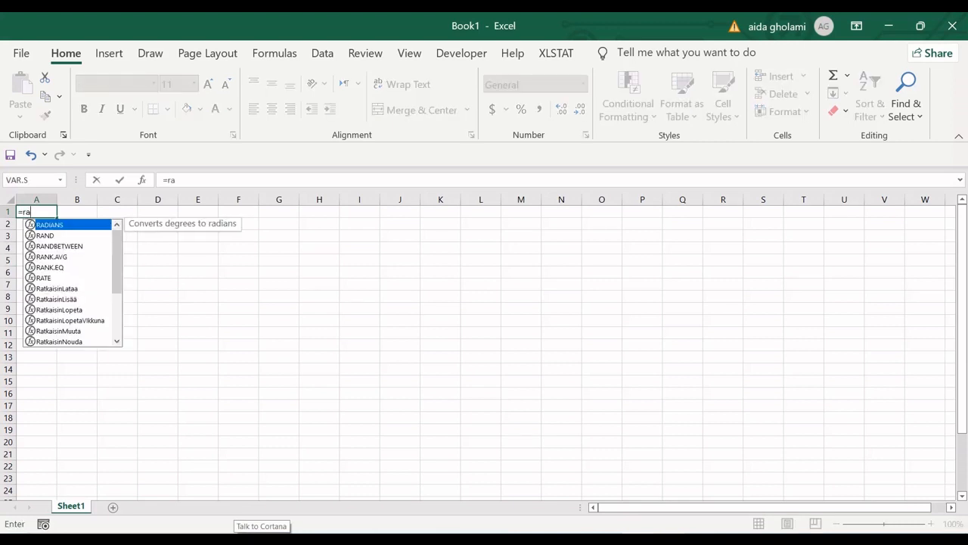
pyautogui.write('n')
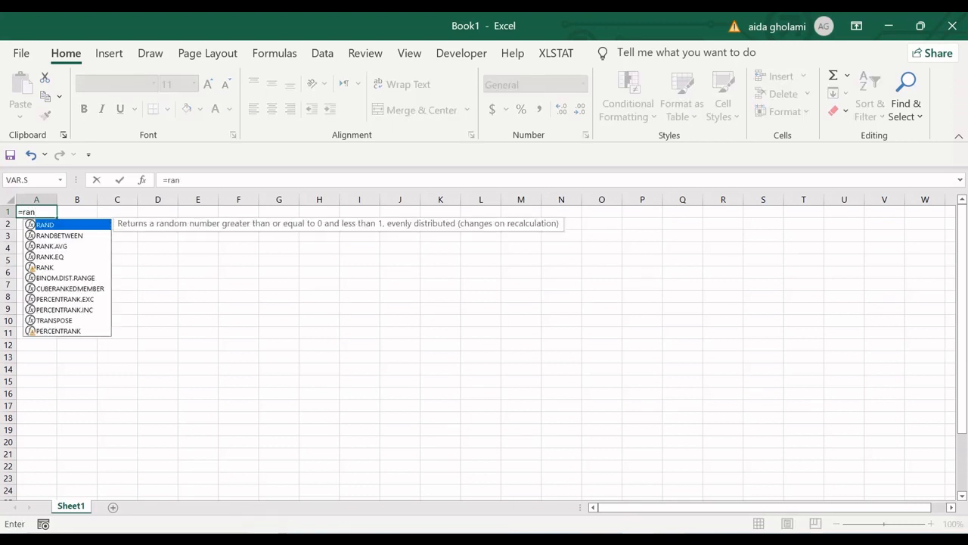
pyautogui.press('Down')
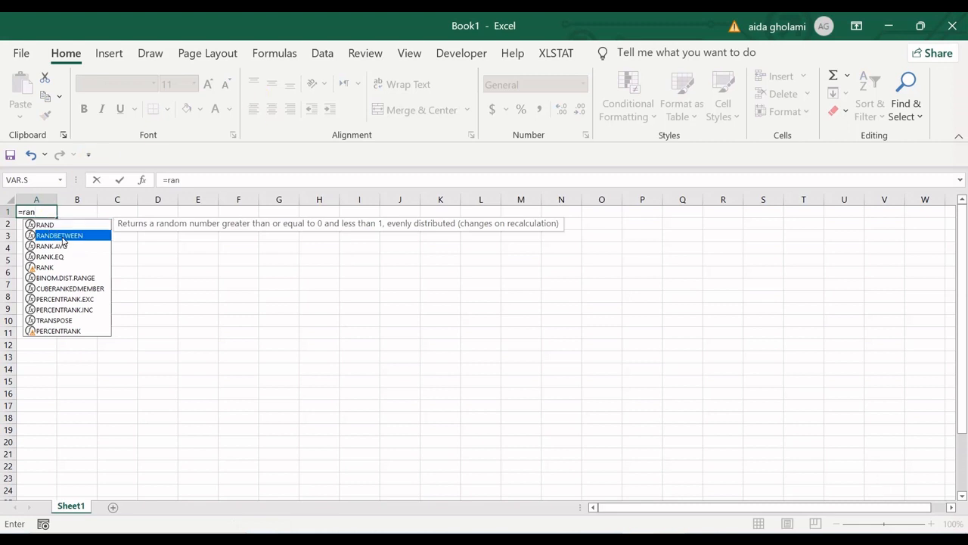
pyautogui.press('Tab')
pyautogui.write('1,')
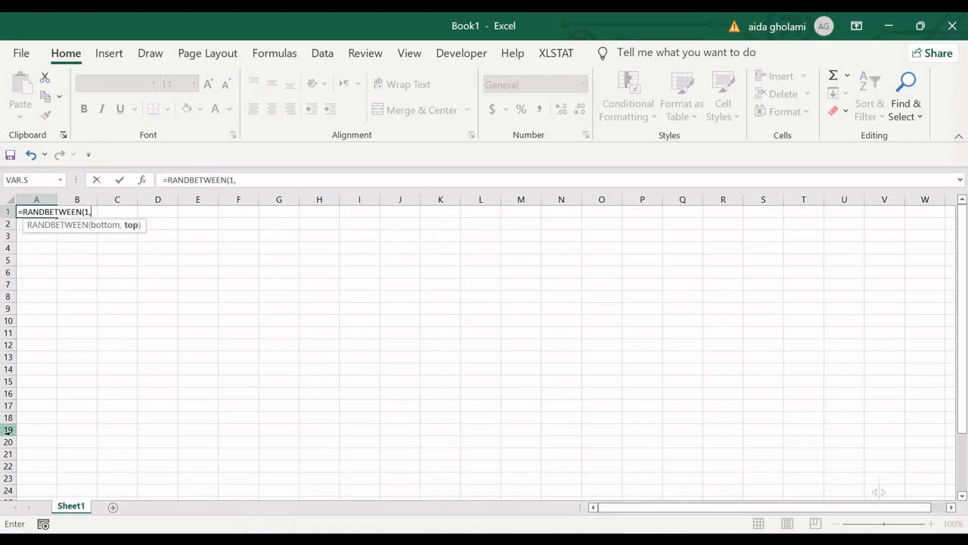
pyautogui.press('Return')
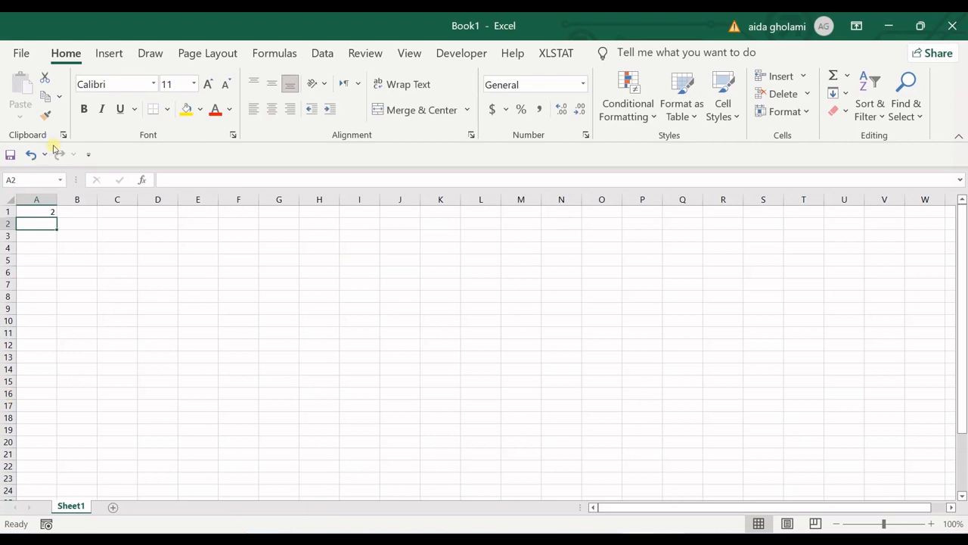
pyautogui.click(52, 216)
pyautogui.moveTo(61, 222); pyautogui.dragTo(54, 484)
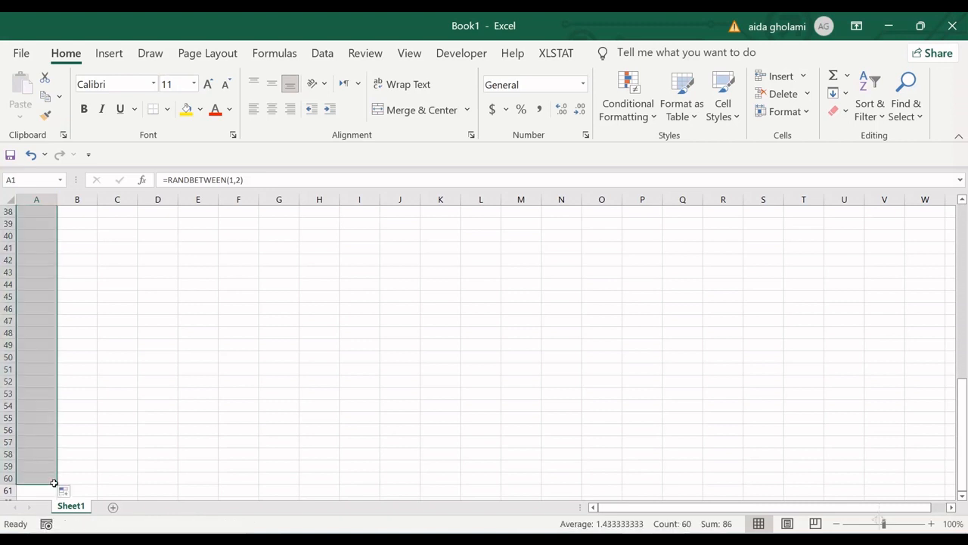
pyautogui.scroll(12, 66, 461)
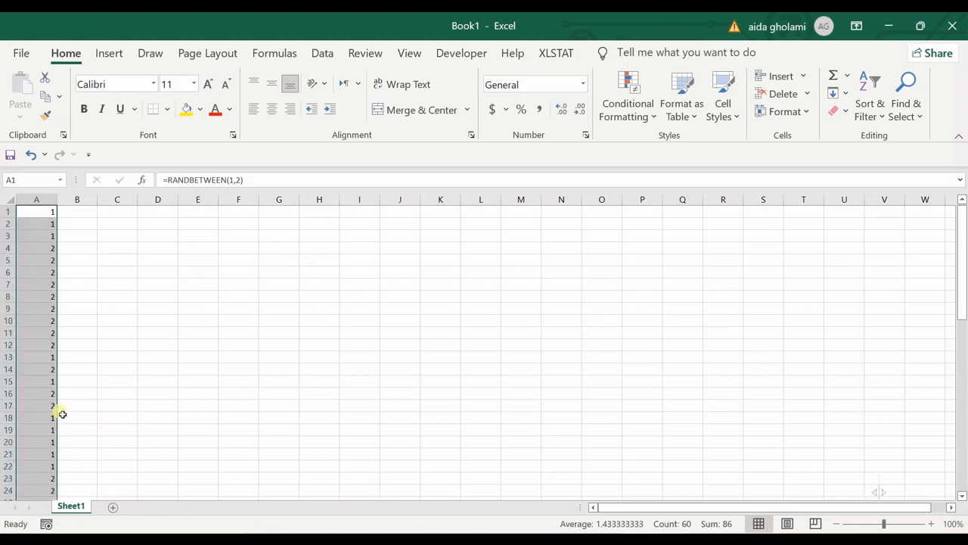
# - Enter =RANDBETWEEN(10,15) in cell B1 and fill the formula down alongside column A to B60
pyautogui.click(77, 212)
pyautogui.write('=ran')
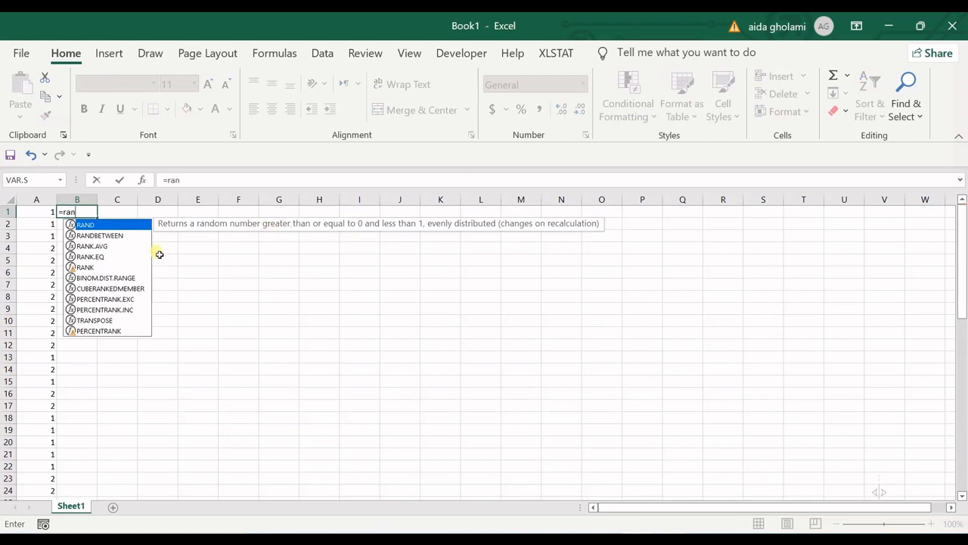
pyautogui.click(145, 237)
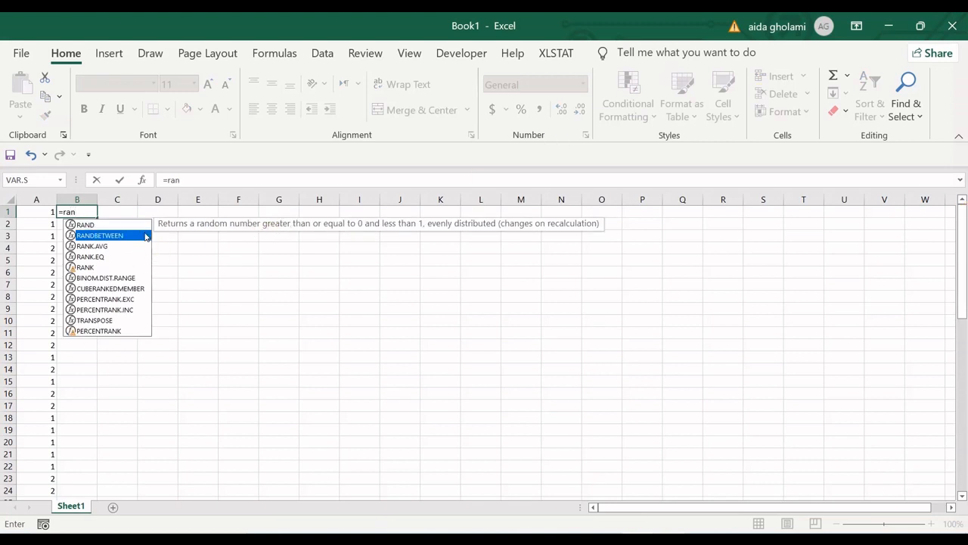
pyautogui.doubleClick(146, 236)
pyautogui.write('10,')
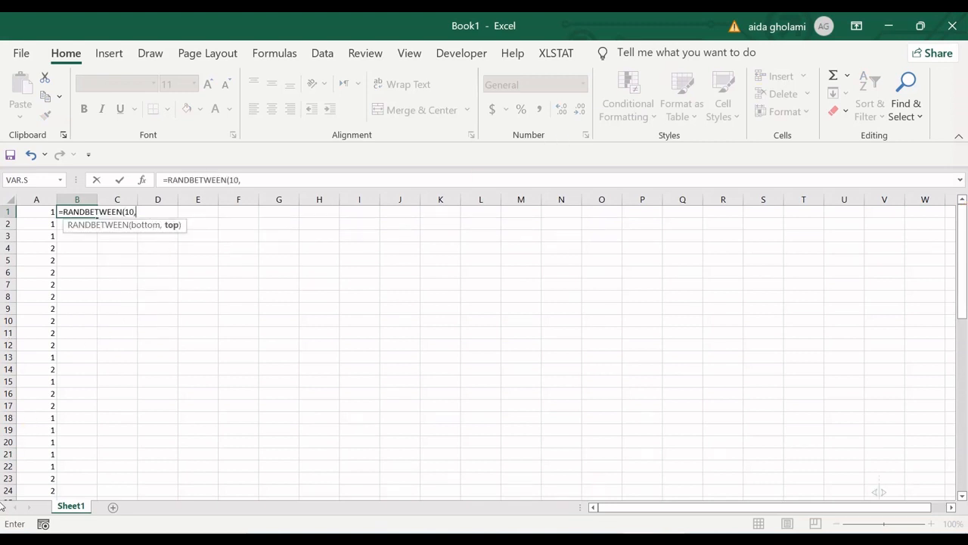
pyautogui.write('15)')
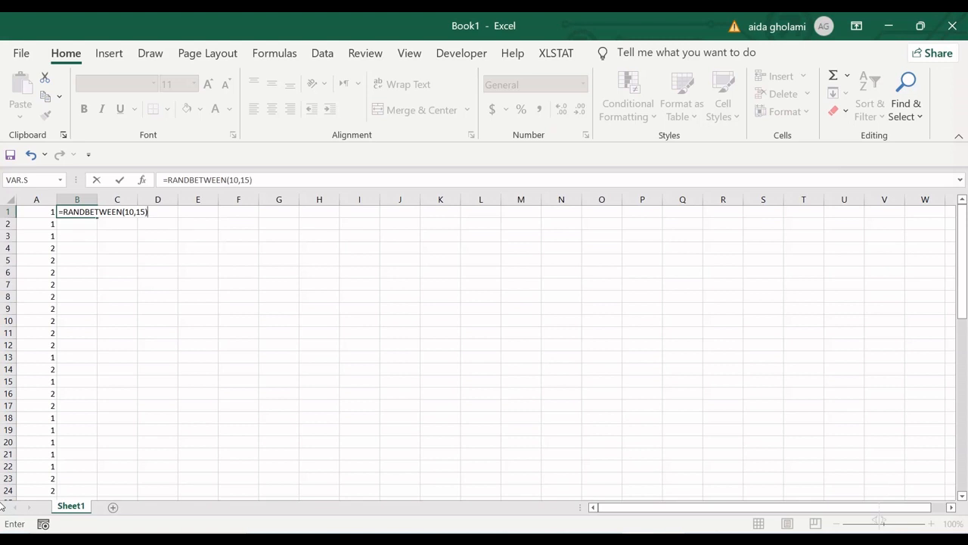
pyautogui.press('Return')
pyautogui.click(88, 211)
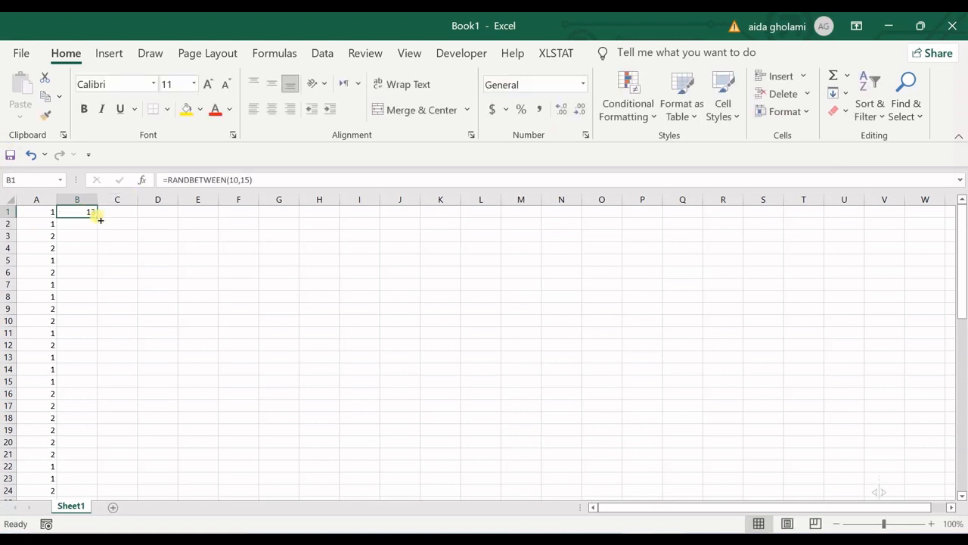
pyautogui.doubleClick(97, 217)
# - Copy A1:B60 and paste it into the SPSS Data Editor starting at the first pack_weight case, replacing the existing data
pyautogui.moveTo(36, 217); pyautogui.dragTo(87, 501)
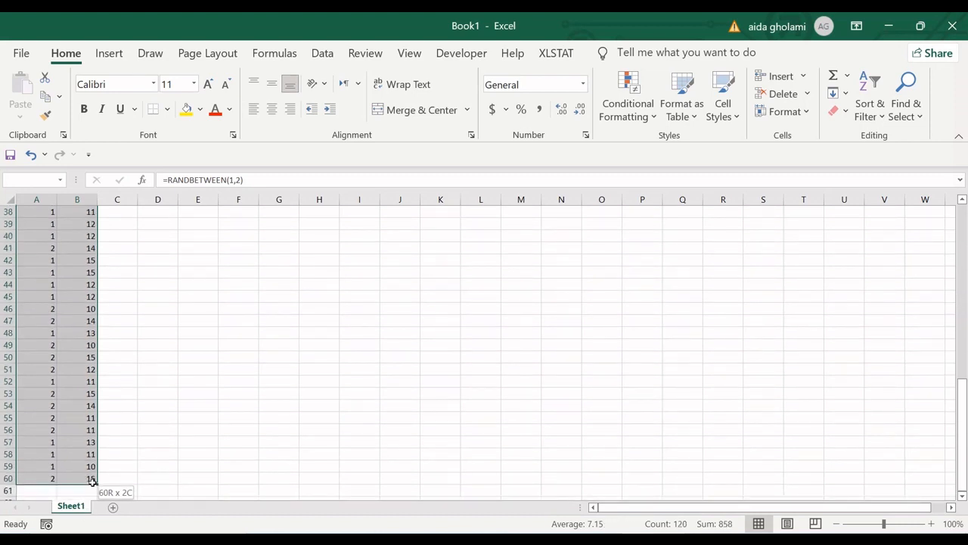
pyautogui.hotkey('ctrl', 'c')
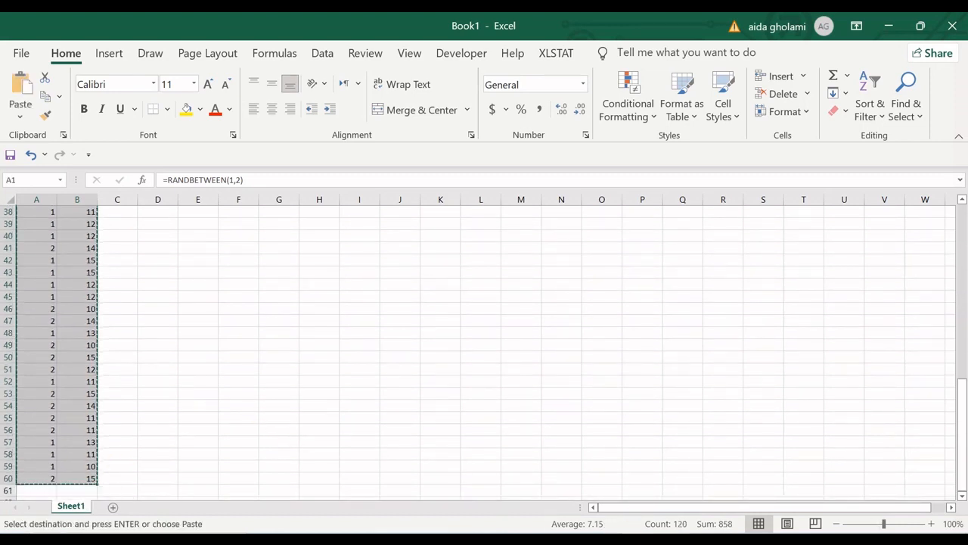
pyautogui.click(583, 495)
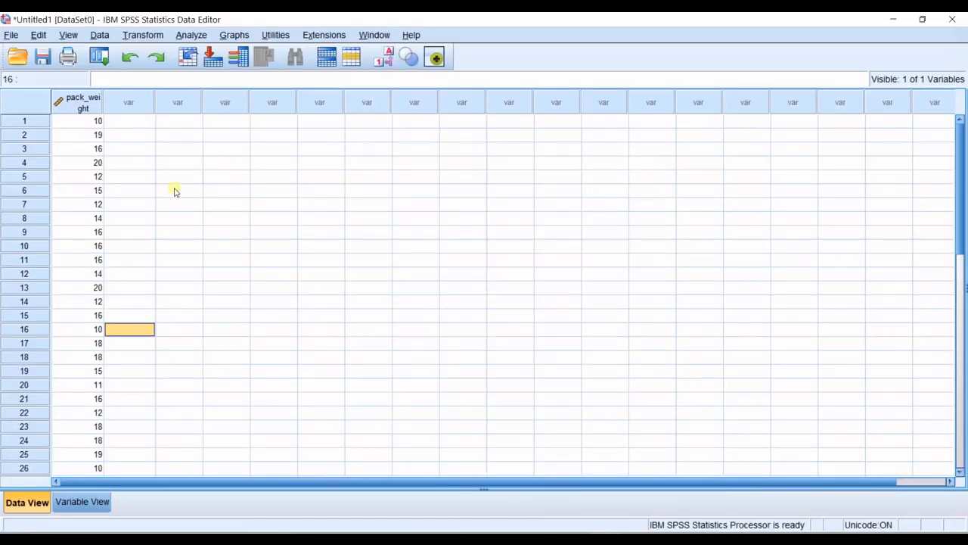
pyautogui.click(96, 122)
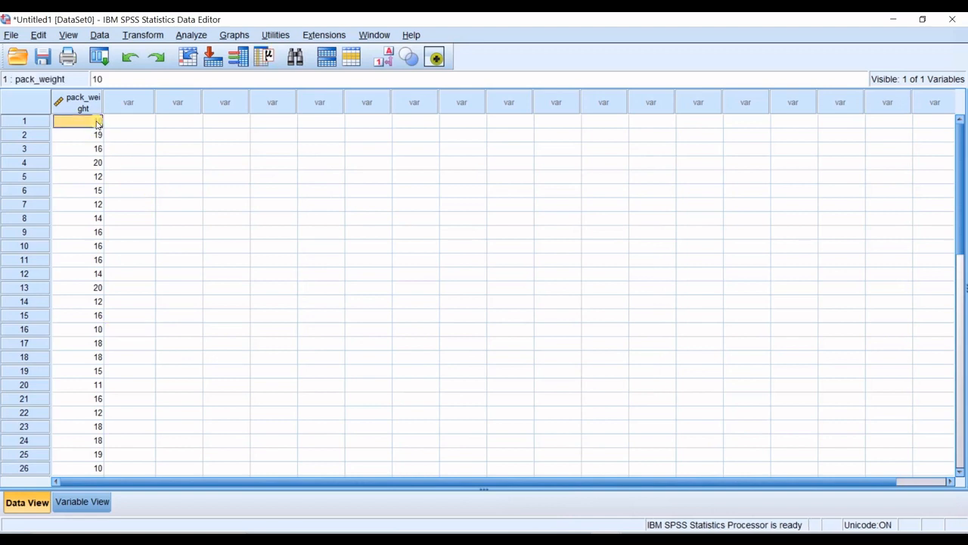
pyautogui.hotkey('ctrl', 'v')
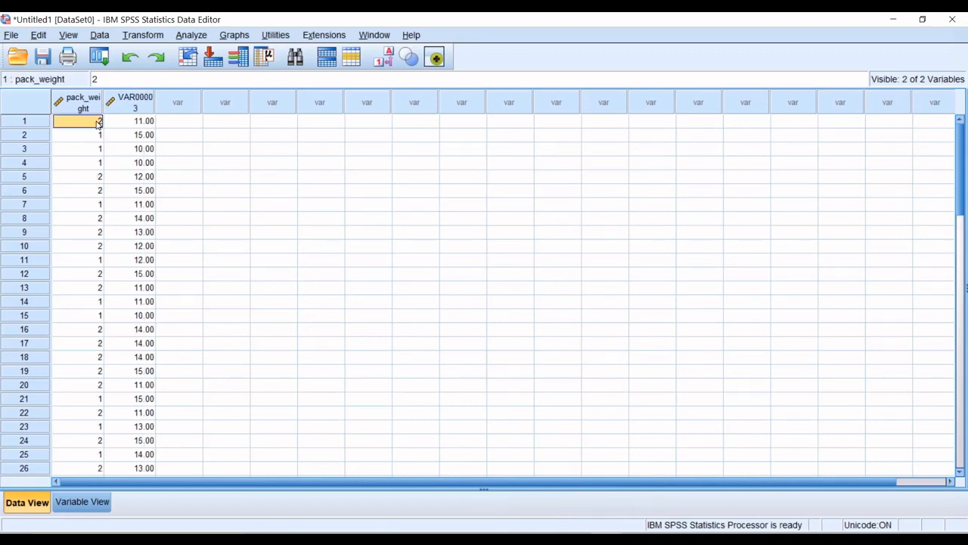
# - Rename the pack_weight variable holding the 1/2 group codes as Line_number
pyautogui.click(80, 503)
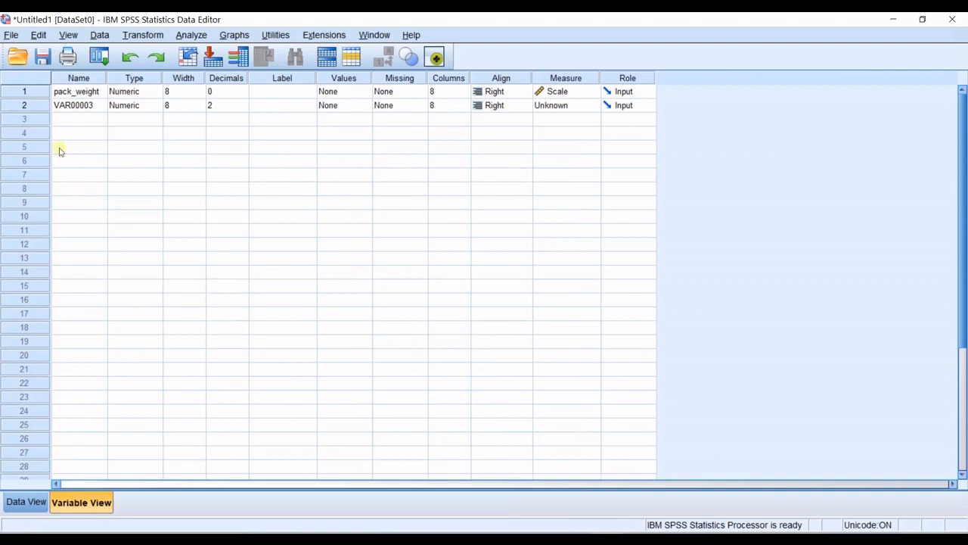
pyautogui.click(79, 78)
pyautogui.click(23, 502)
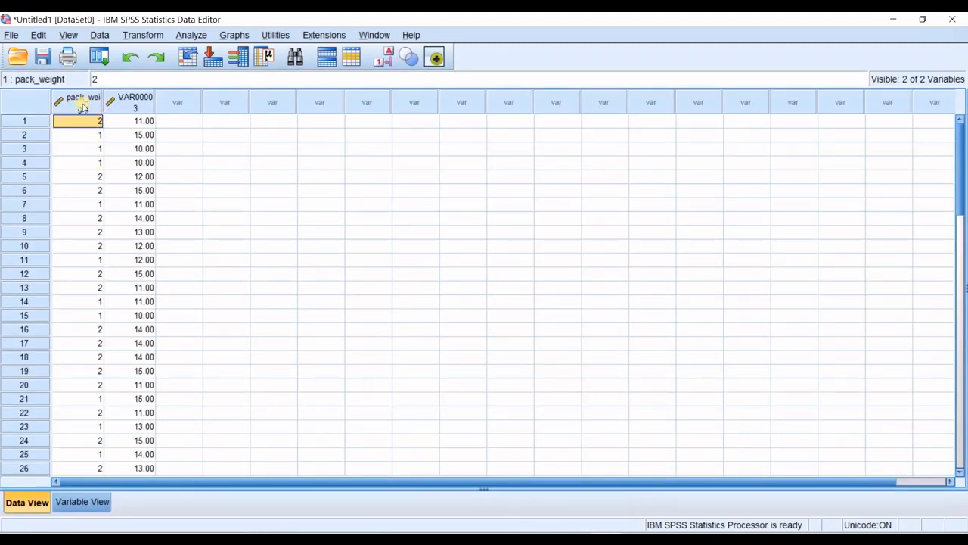
pyautogui.click(88, 501)
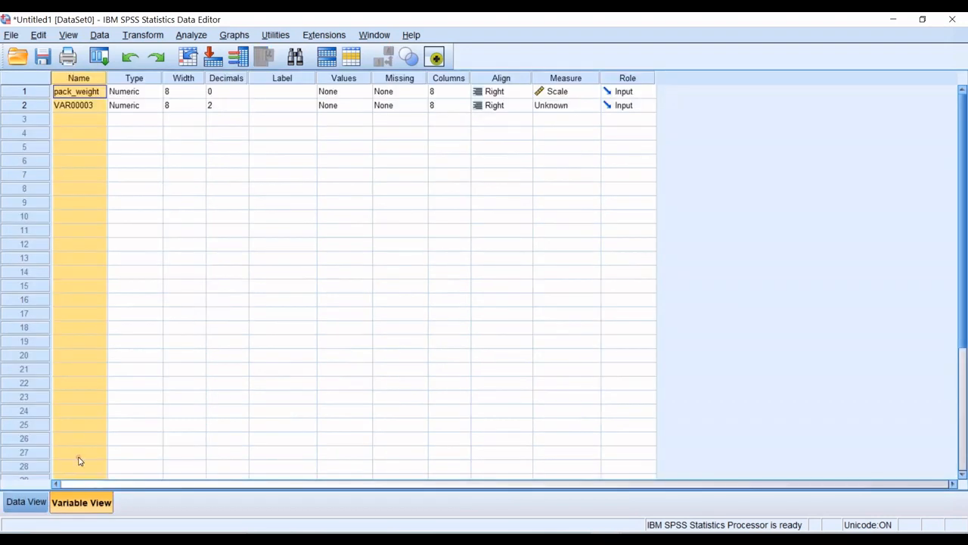
pyautogui.click(80, 96)
pyautogui.doubleClick(95, 95)
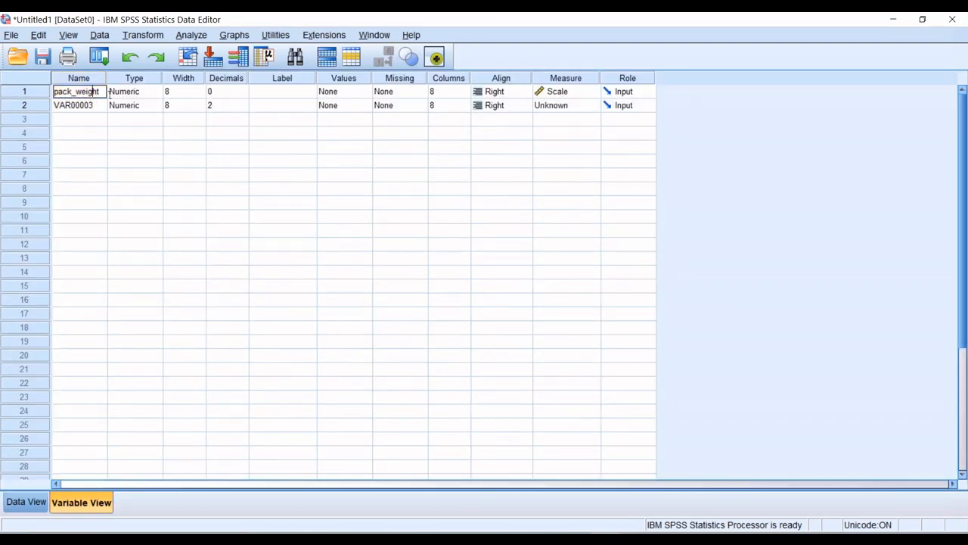
pyautogui.moveTo(99, 94); pyautogui.dragTo(32, 96)
pyautogui.write('Line_number')
# - Rename the second variable, VAR00003, as Pack_weight
pyautogui.click(95, 106)
pyautogui.doubleClick(96, 106)
pyautogui.moveTo(99, 106)
pyautogui.mouseDown()
pyautogui.moveTo(56, 107)
pyautogui.moveTo(104, 108)
pyautogui.mouseUp()
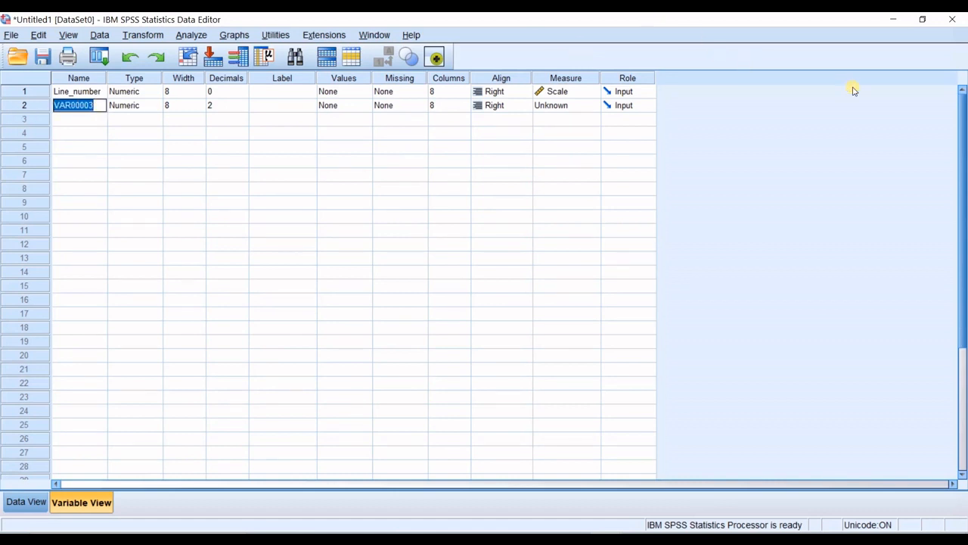
pyautogui.write('Pac')
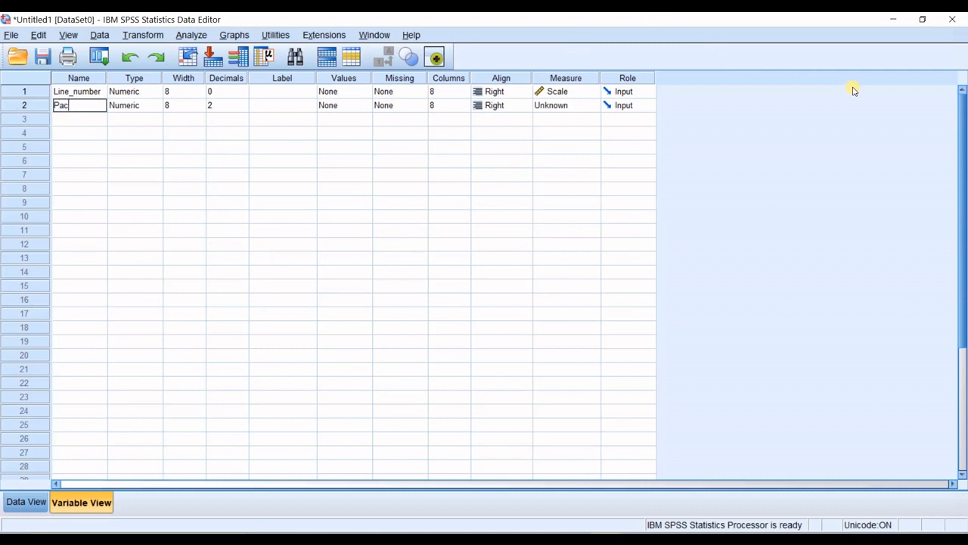
pyautogui.write('k_weit')
pyautogui.click(234, 260)
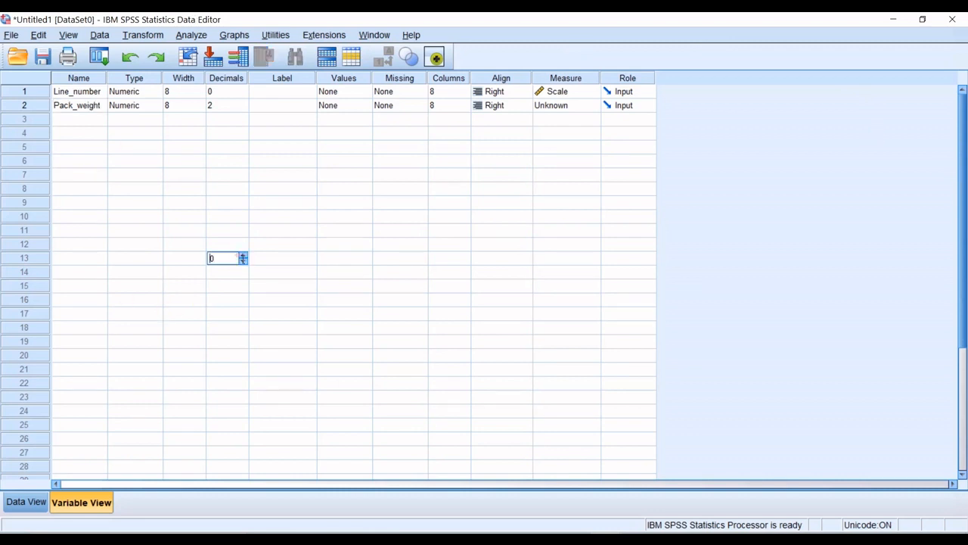
# - Set the Pack_weight variable to 0 decimals and its measurement level to Scale
pyautogui.click(33, 502)
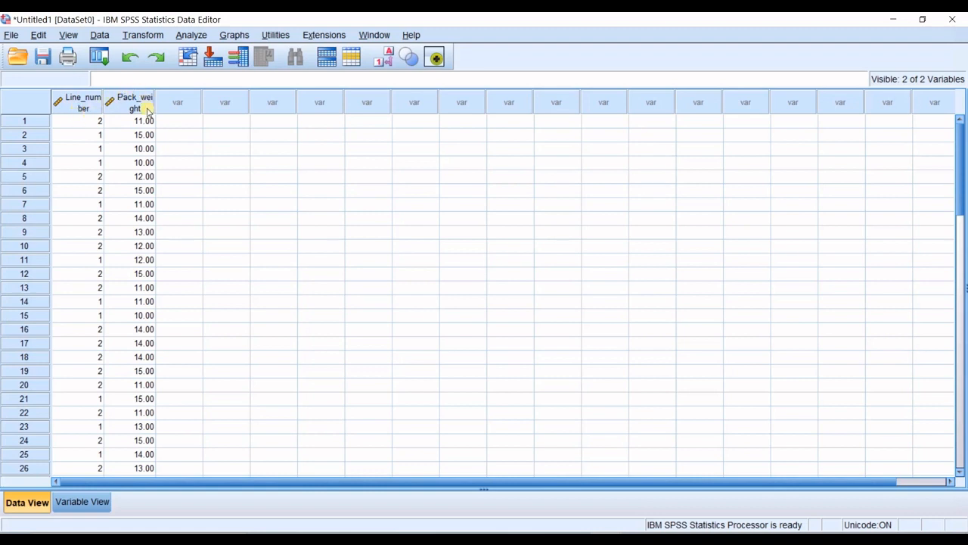
pyautogui.click(76, 503)
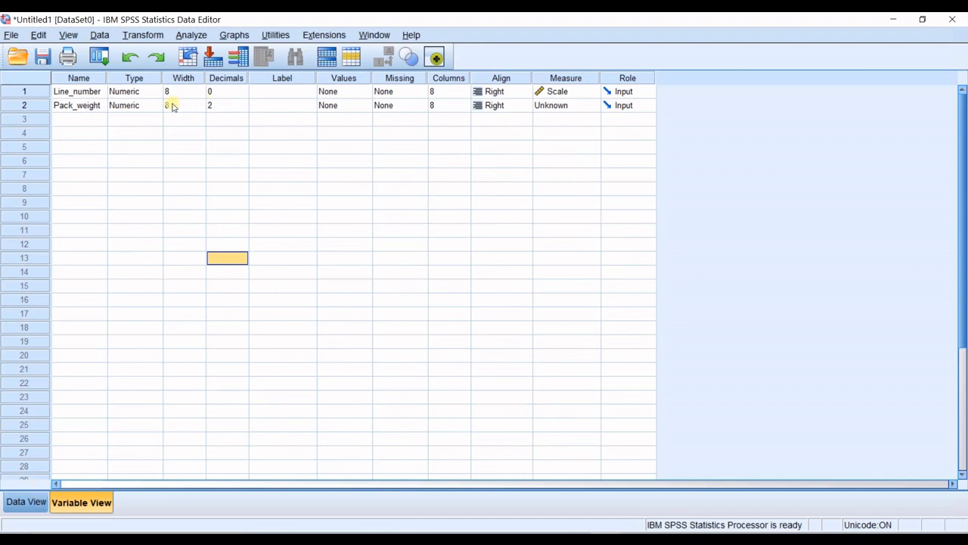
pyautogui.click(227, 108)
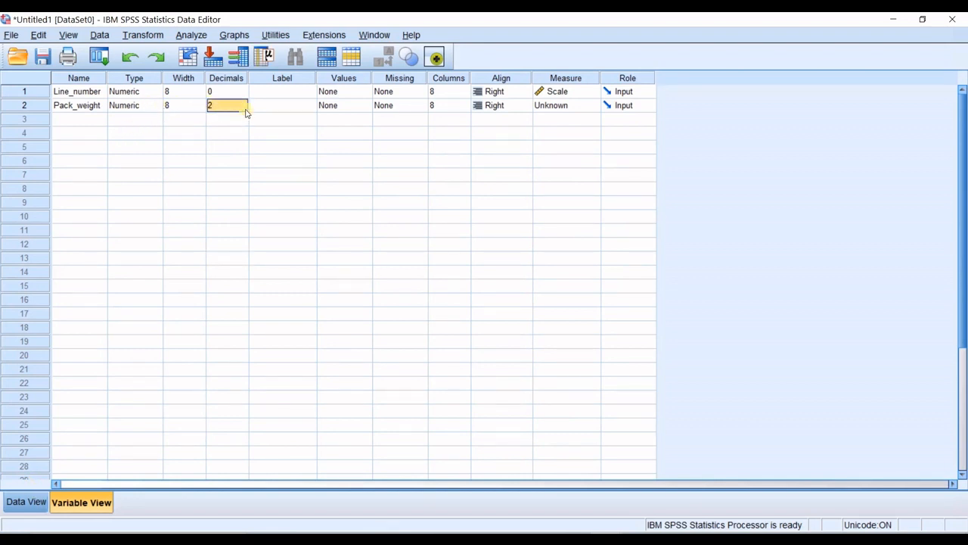
pyautogui.click(243, 108)
pyautogui.click(560, 105)
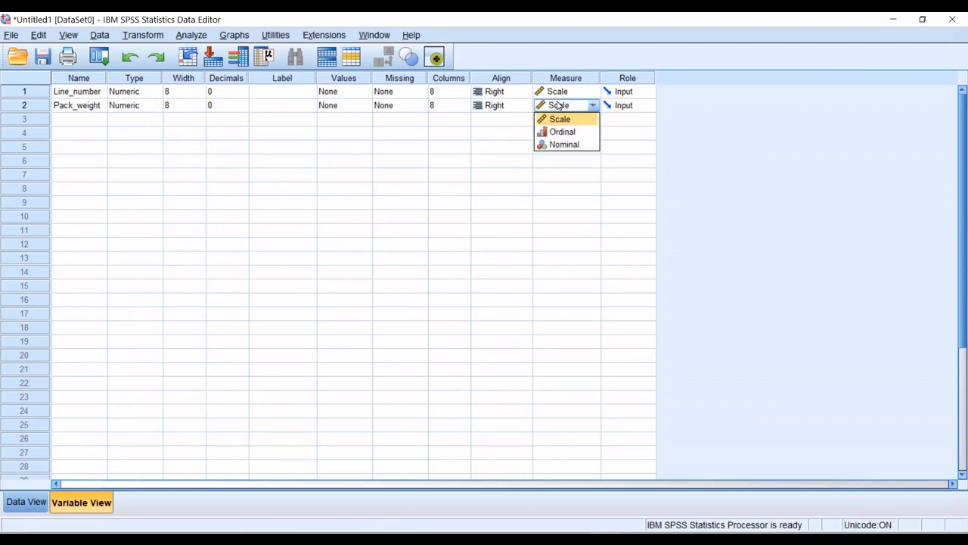
# - Set the measurement level of Line_number to Nominal, keeping Pack_weight as Scale
pyautogui.click(565, 94)
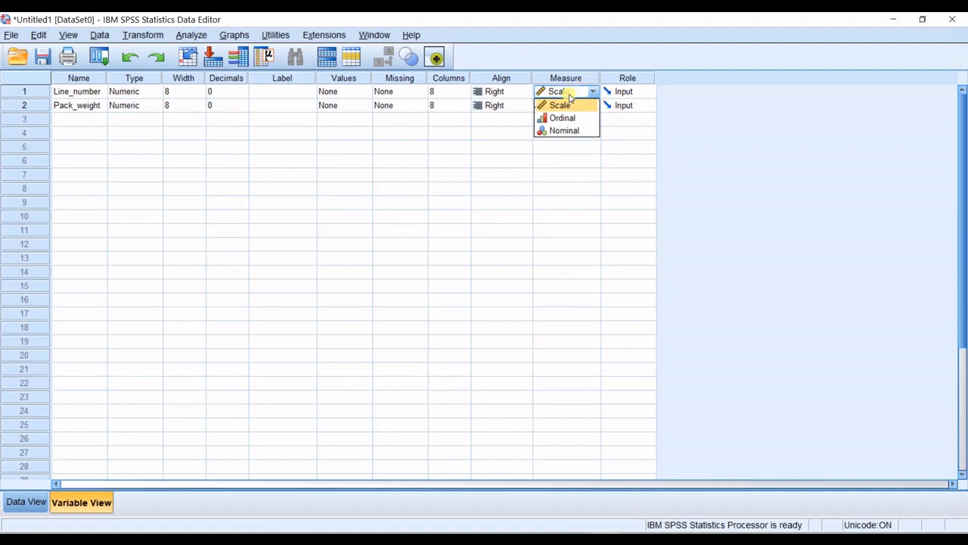
pyautogui.click(565, 130)
pyautogui.click(576, 113)
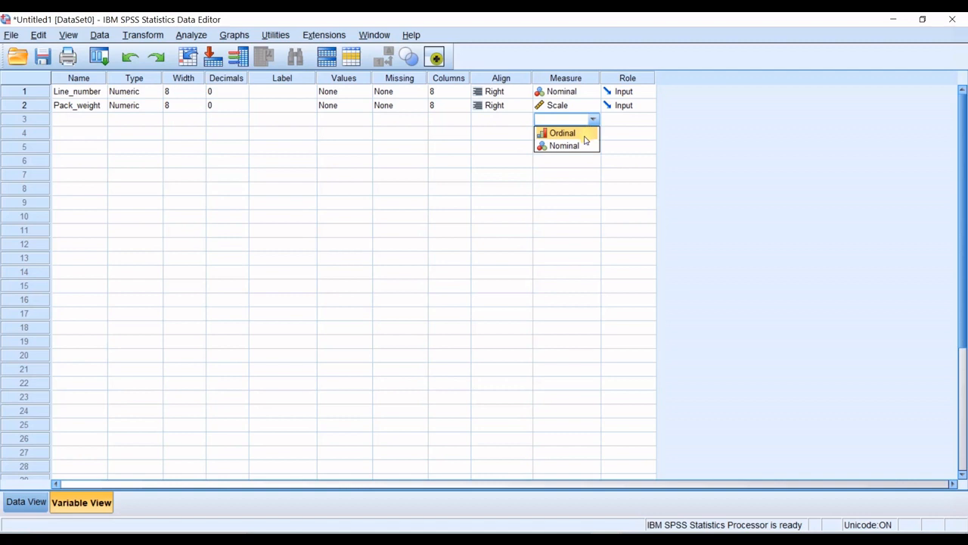
pyautogui.click(582, 119)
pyautogui.click(579, 108)
pyautogui.click(576, 106)
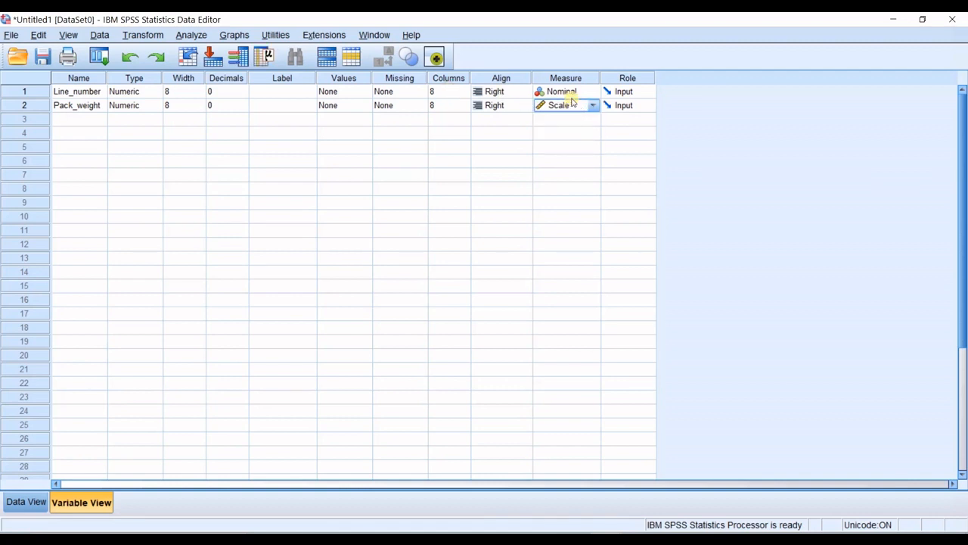
# - Define value labels for Line_number: 1 as "line 1" and 2 as "line 2"
pyautogui.click(357, 91)
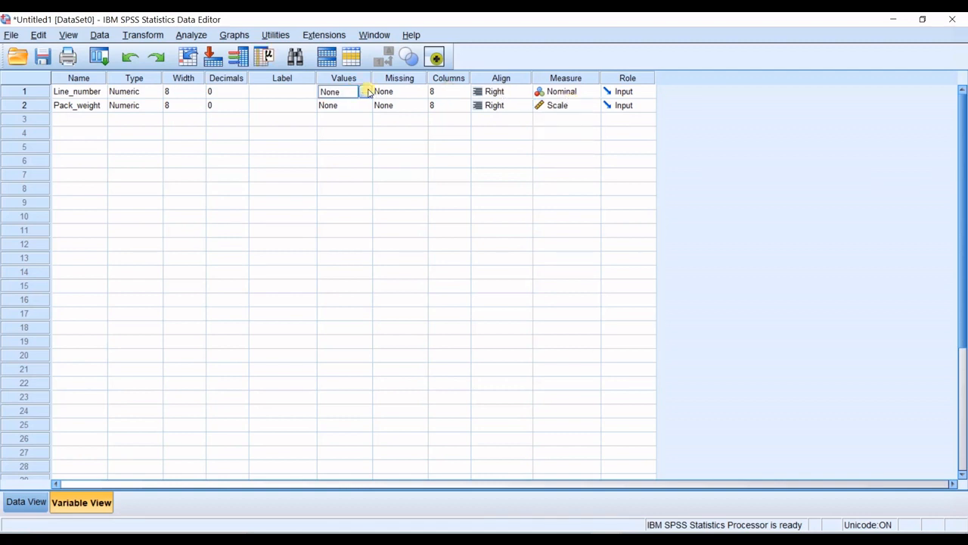
pyautogui.click(365, 92)
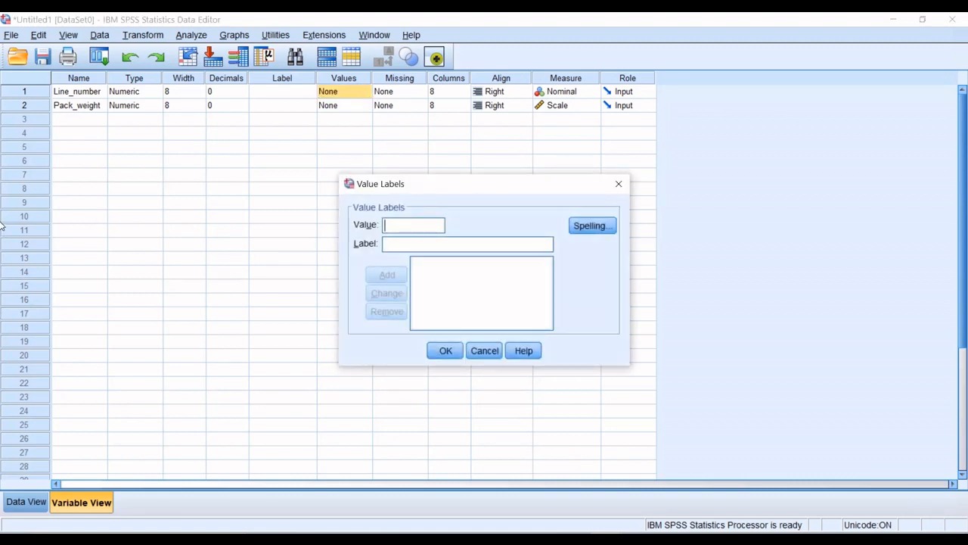
pyautogui.write('1line 1')
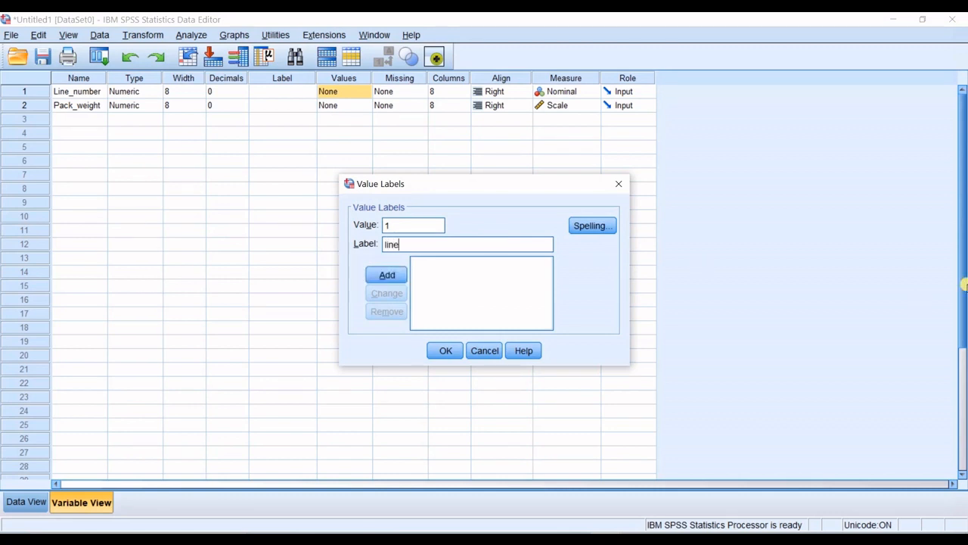
pyautogui.click(383, 275)
pyautogui.write('2')
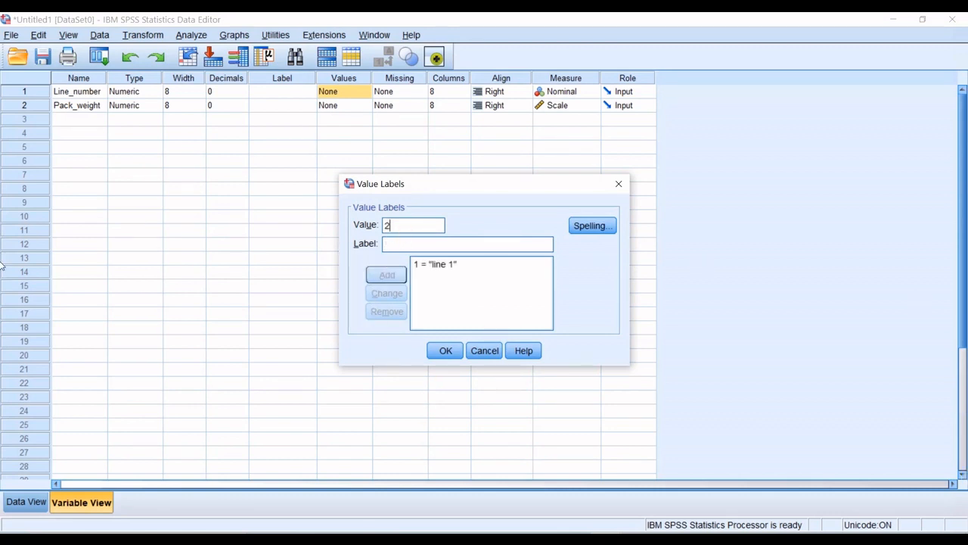
pyautogui.click(404, 244)
pyautogui.write('line ')
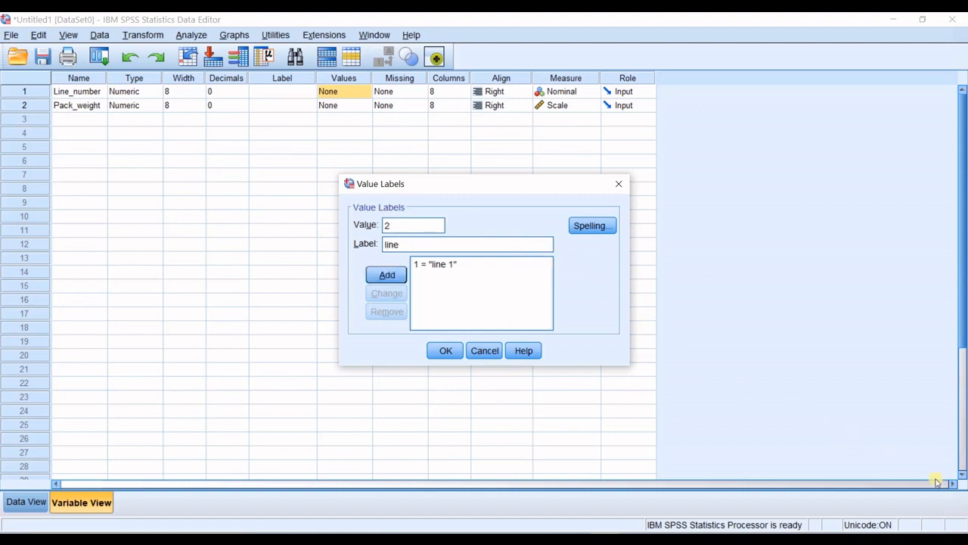
pyautogui.write('2')
pyautogui.click(386, 274)
pyautogui.click(444, 350)
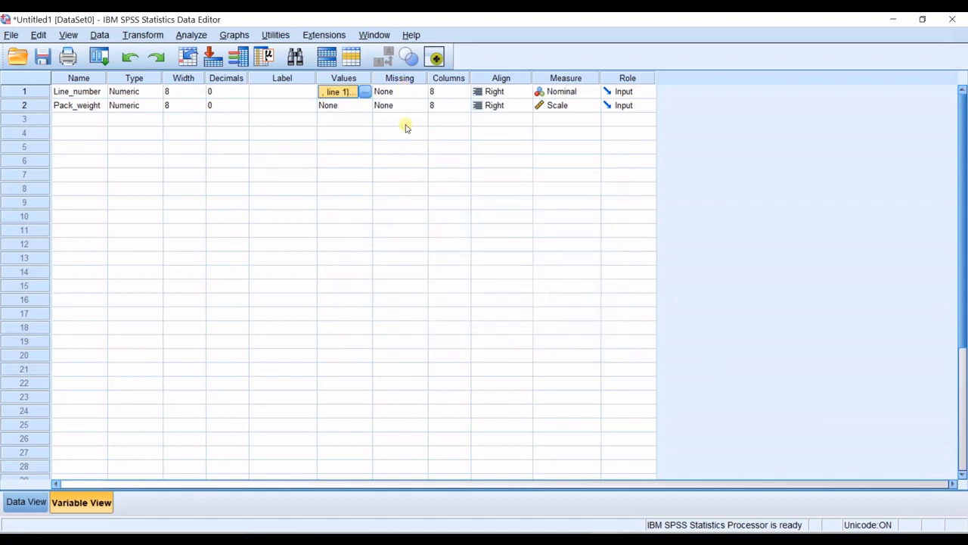
pyautogui.click(404, 121)
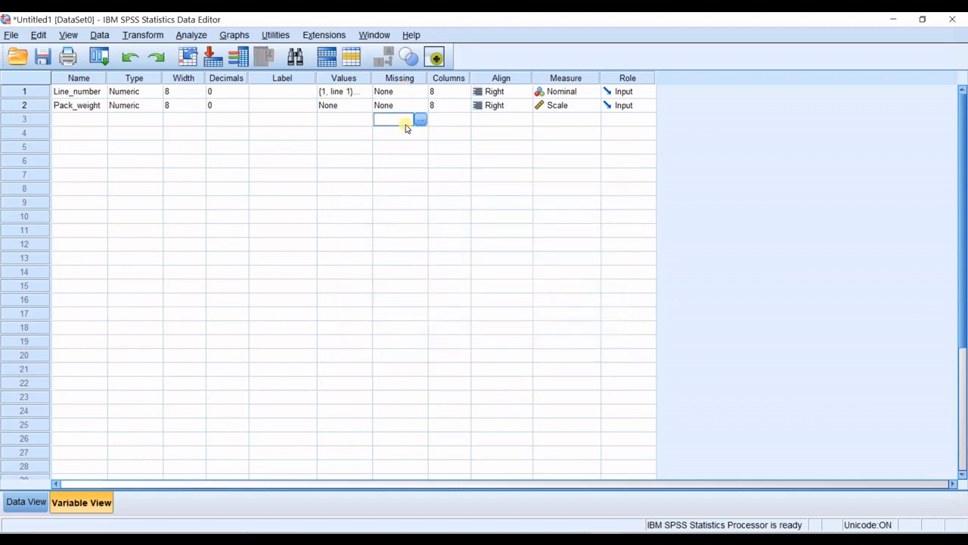
# - Set up an Independent-Samples T Test with Line_number as the grouping variable and Pack_weight as the test variable
pyautogui.click(26, 501)
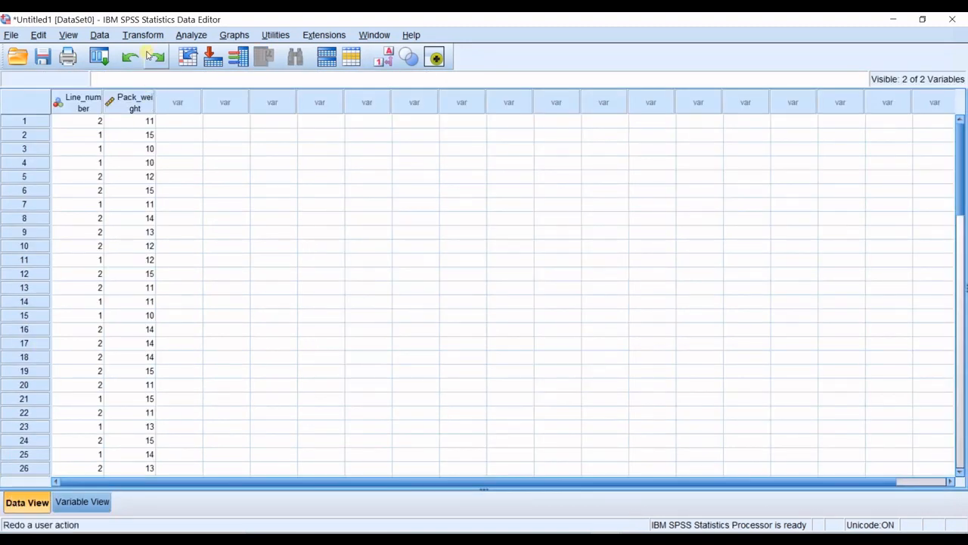
pyautogui.click(99, 35)
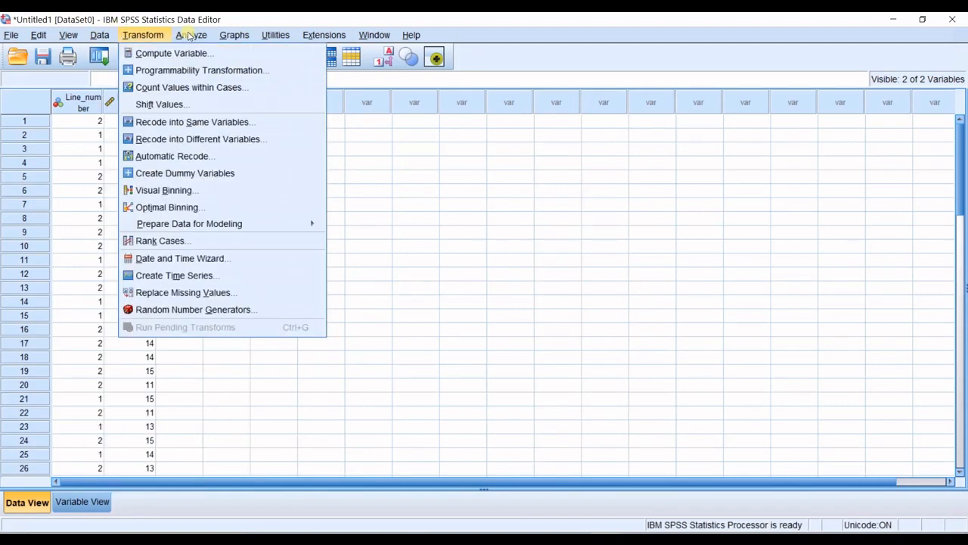
pyautogui.moveTo(190, 35)
pyautogui.moveTo(287, 108)
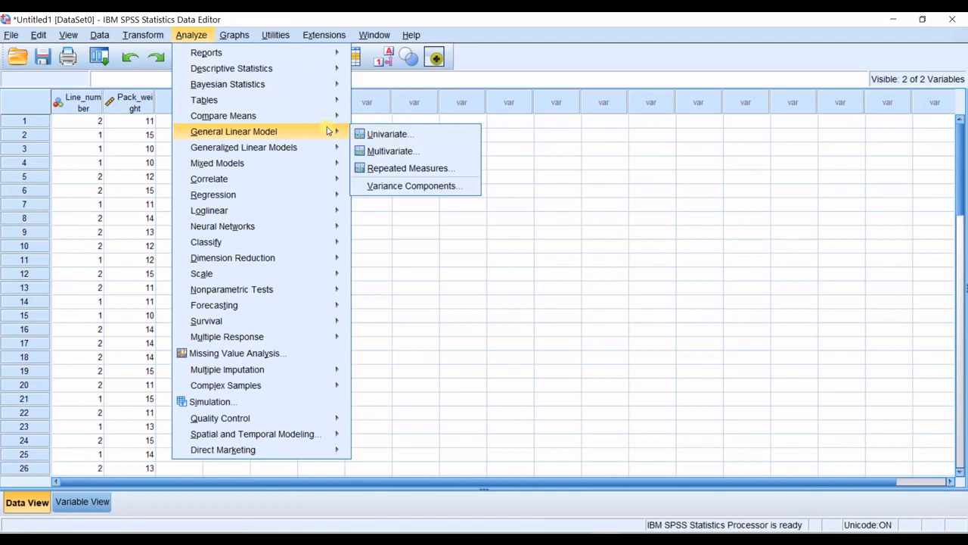
pyautogui.moveTo(323, 118)
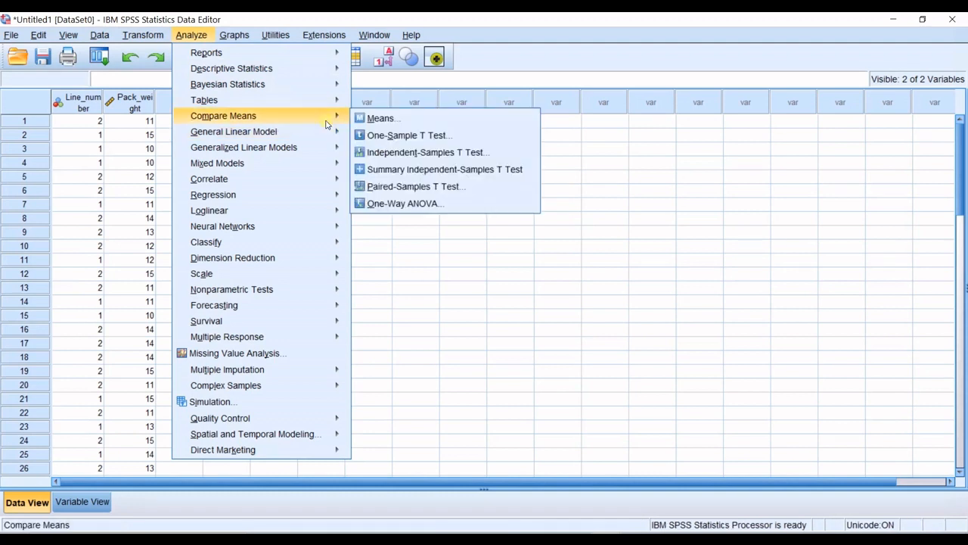
pyautogui.click(392, 153)
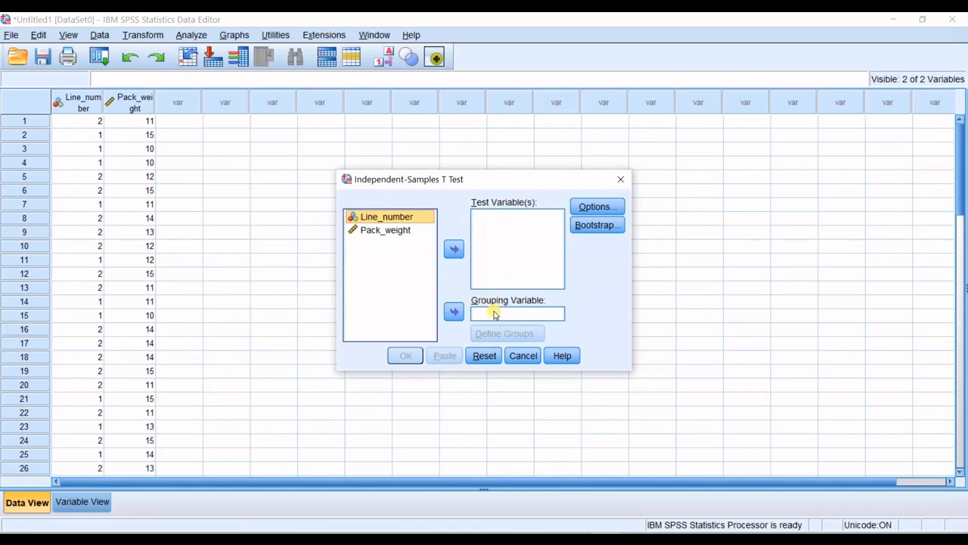
pyautogui.click(363, 231)
pyautogui.click(368, 219)
pyautogui.click(453, 316)
pyautogui.click(358, 222)
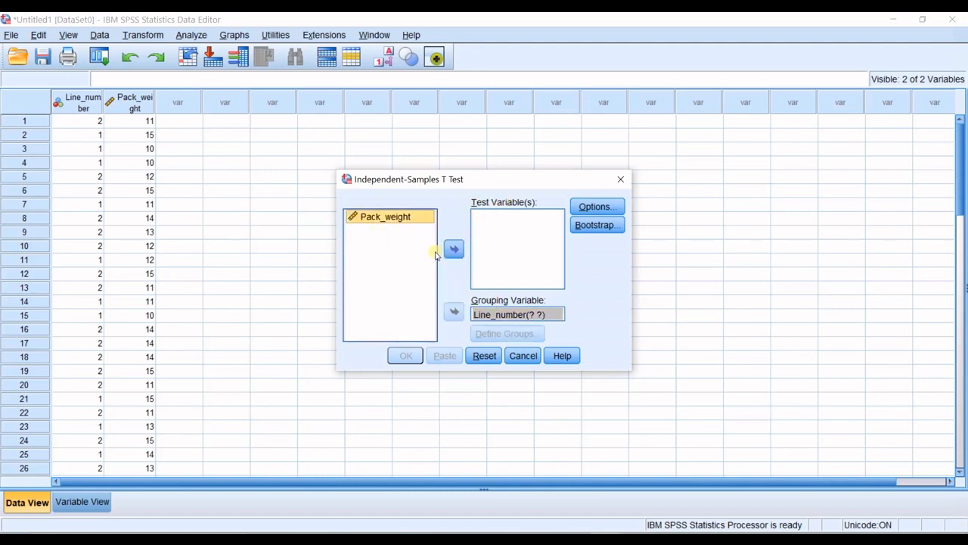
pyautogui.click(454, 249)
# - Define the Line_number groups with specified values 1 for Group 1 and 2 for Group 2
pyautogui.click(501, 314)
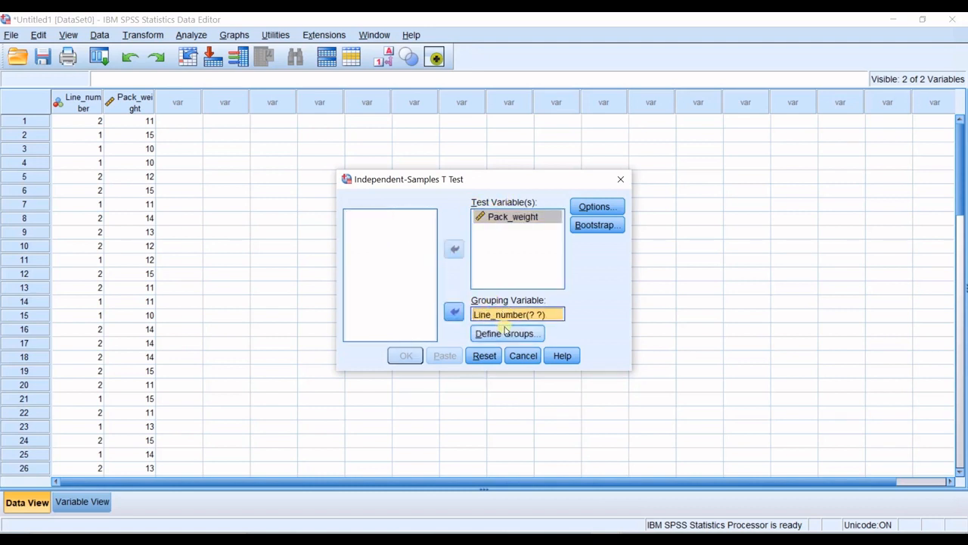
pyautogui.click(505, 333)
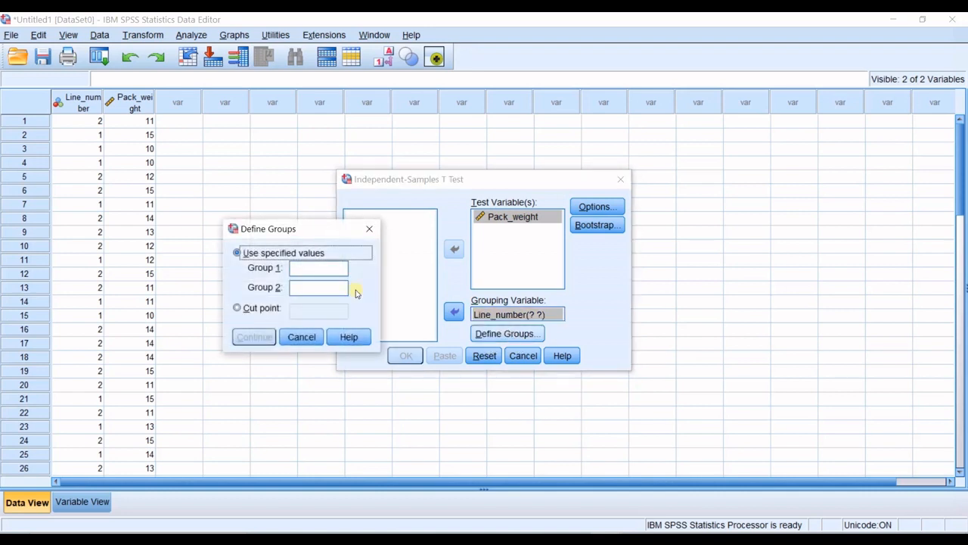
pyautogui.press('Tab')
pyautogui.write('1')
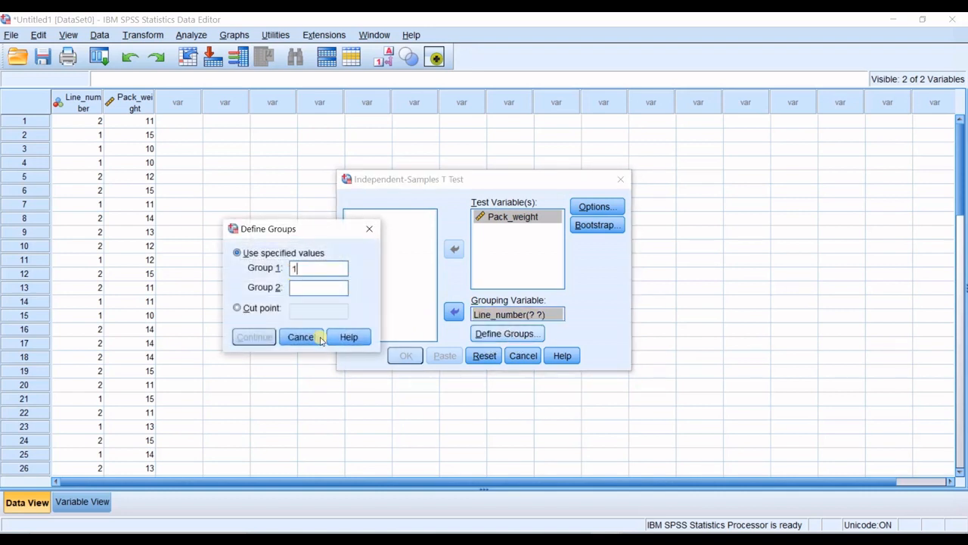
pyautogui.click(324, 287)
pyautogui.write('2')
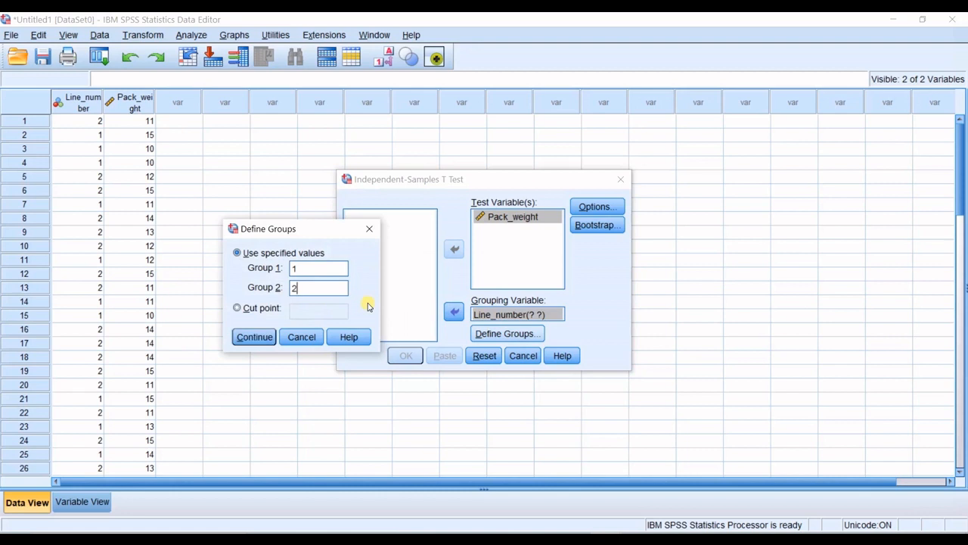
pyautogui.click(255, 335)
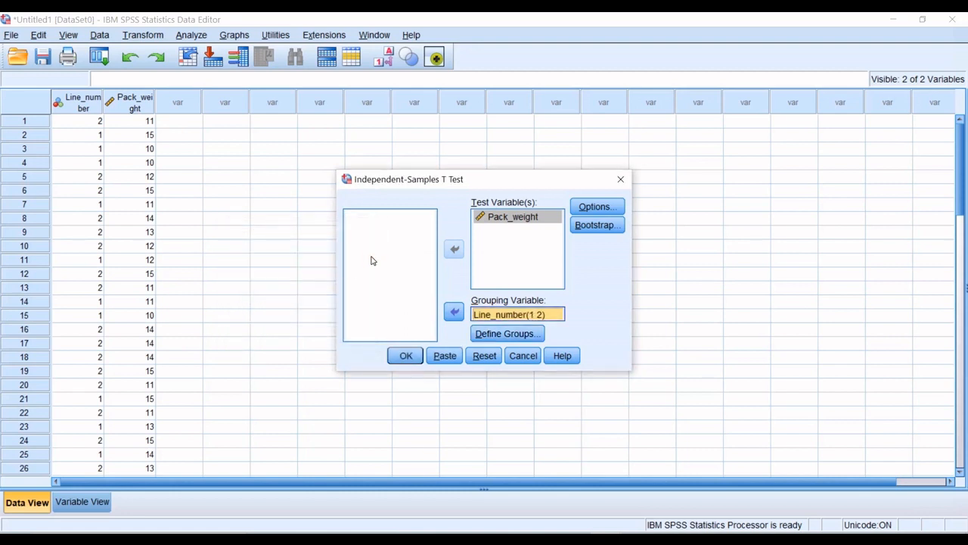
# - Run the independent-samples t test with the default options and select the Group Statistics table in the output
pyautogui.click(594, 207)
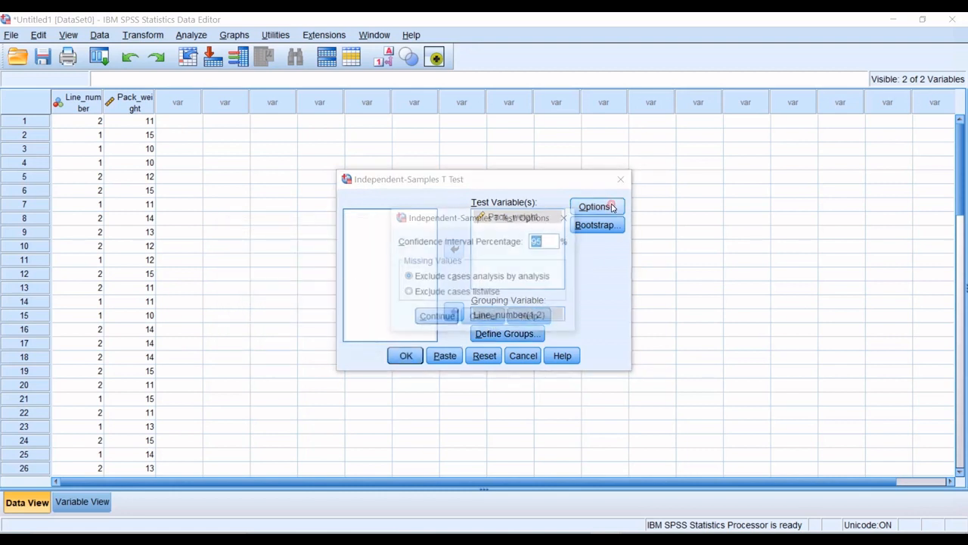
pyautogui.click(568, 218)
pyautogui.click(415, 356)
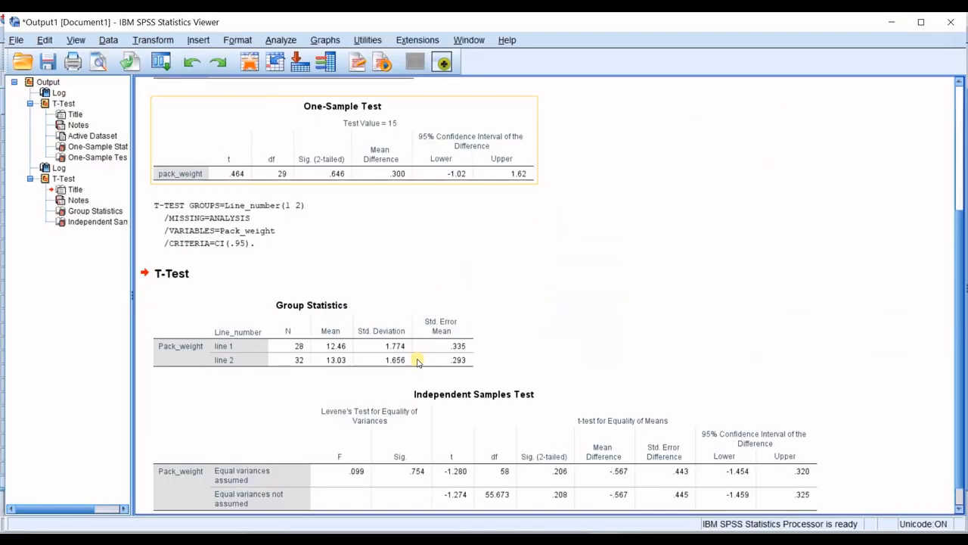
pyautogui.click(418, 360)
pyautogui.scroll(-1, 338, 311)
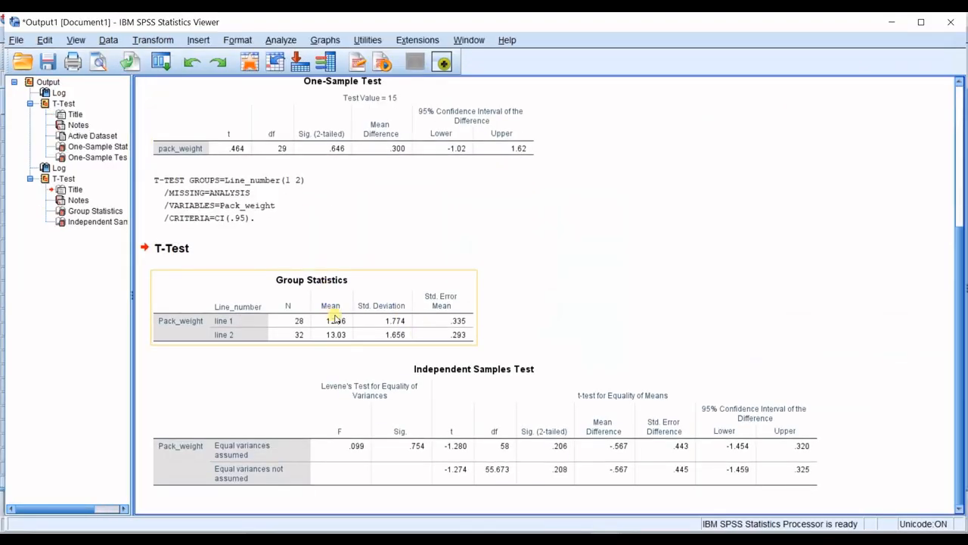
# - Compare the earlier One-Sample Test table with the Group Statistics table of the independent-samples t test
pyautogui.scroll(8, 335, 316)
pyautogui.click(325, 301)
pyautogui.scroll(-10, 326, 302)
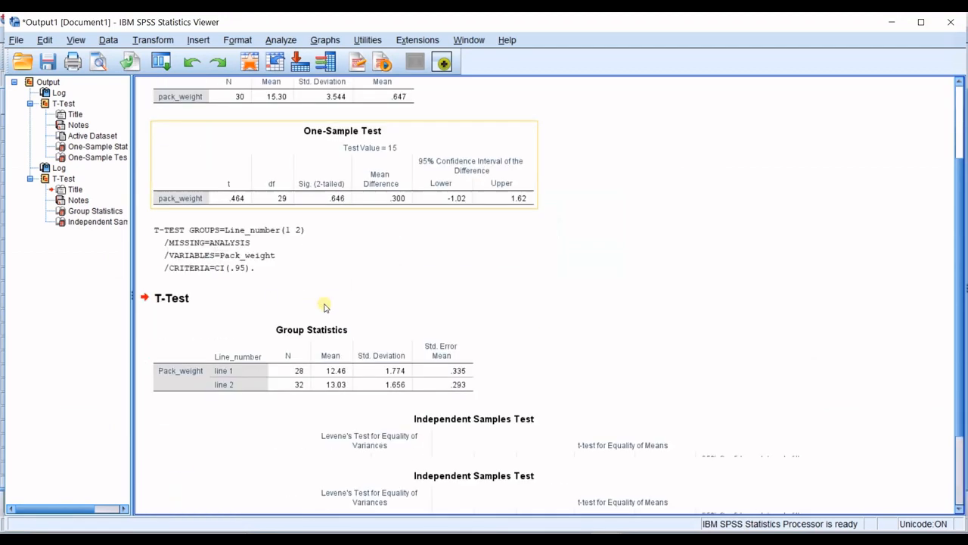
pyautogui.click(325, 305)
pyautogui.scroll(10, 325, 304)
pyautogui.click(326, 309)
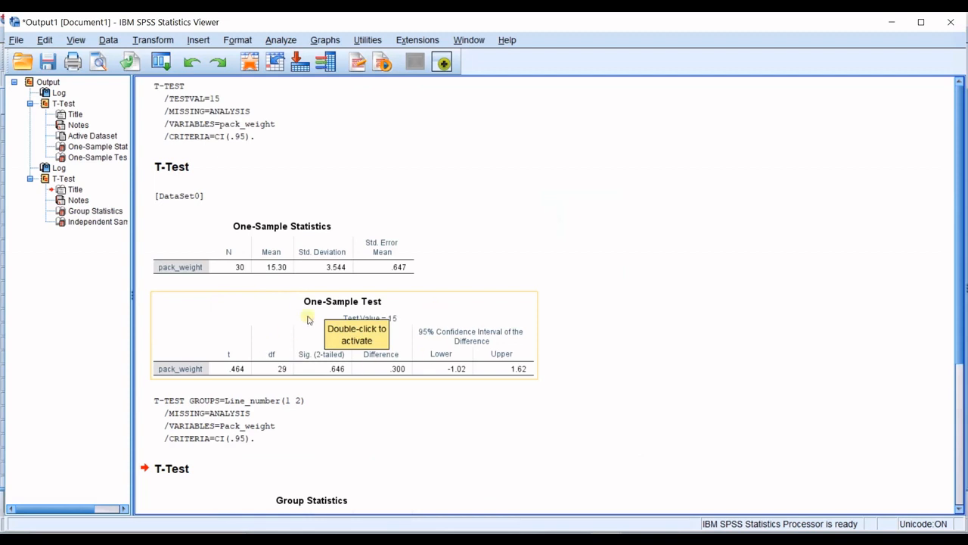
pyautogui.scroll(-8, 295, 312)
pyautogui.click(292, 310)
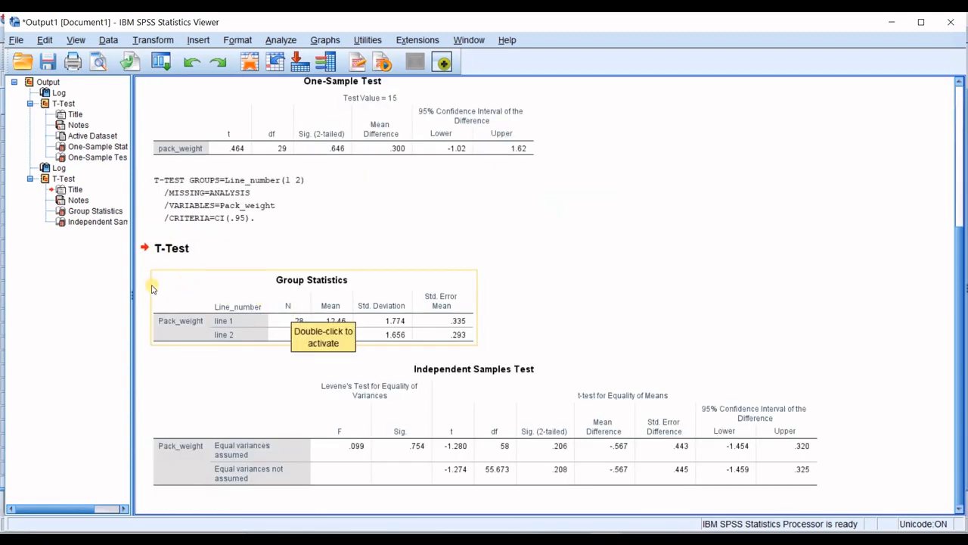
# - Examine the line 1 and line 2 means and the Independent Samples Test table, including its two-tailed significance
pyautogui.scroll(2, 155, 287)
pyautogui.scroll(-2, 254, 292)
pyautogui.click(371, 372)
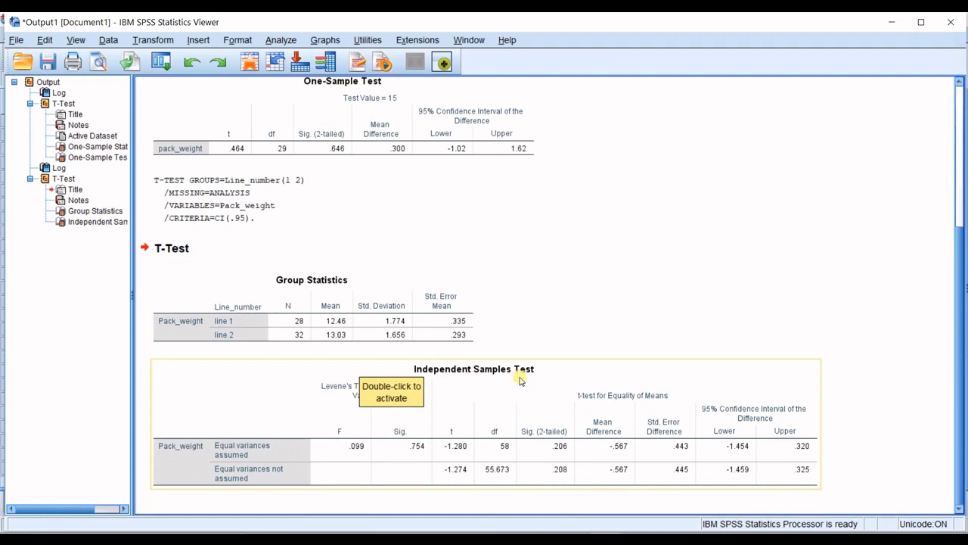
pyautogui.click(379, 319)
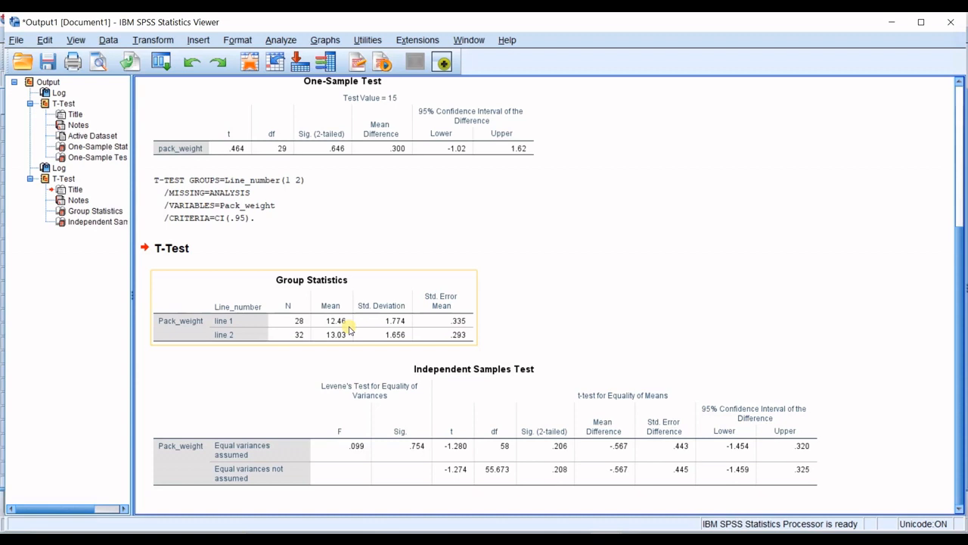
pyautogui.click(353, 386)
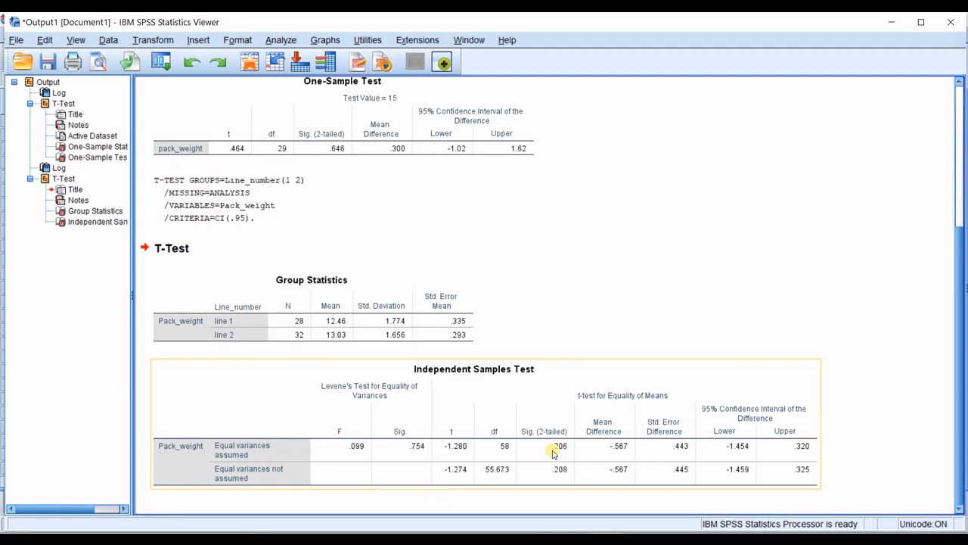
# - Switch to Paint and handwrite the p-value 0.206 on the canvas
pyautogui.click(681, 537)
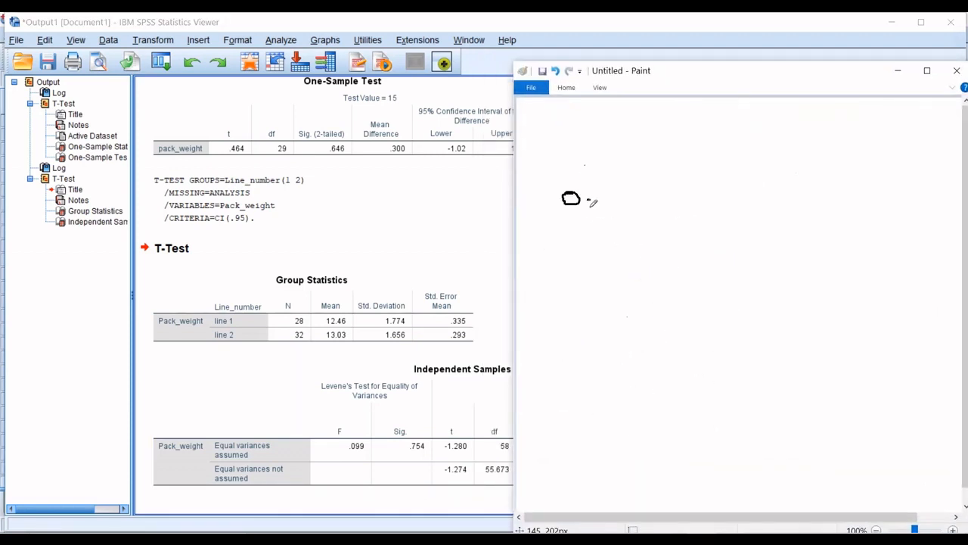
pyautogui.click(603, 200)
pyautogui.moveTo(685, 79)
pyautogui.mouseDown()
pyautogui.moveTo(782, 91)
pyautogui.moveTo(709, 83)
pyautogui.mouseUp()
pyautogui.moveTo(621, 184)
pyautogui.mouseDown()
pyautogui.moveTo(630, 203)
pyautogui.moveTo(664, 202)
pyautogui.moveTo(678, 187)
pyautogui.moveTo(669, 179)
pyautogui.moveTo(705, 194)
pyautogui.moveTo(686, 195)
pyautogui.mouseUp()
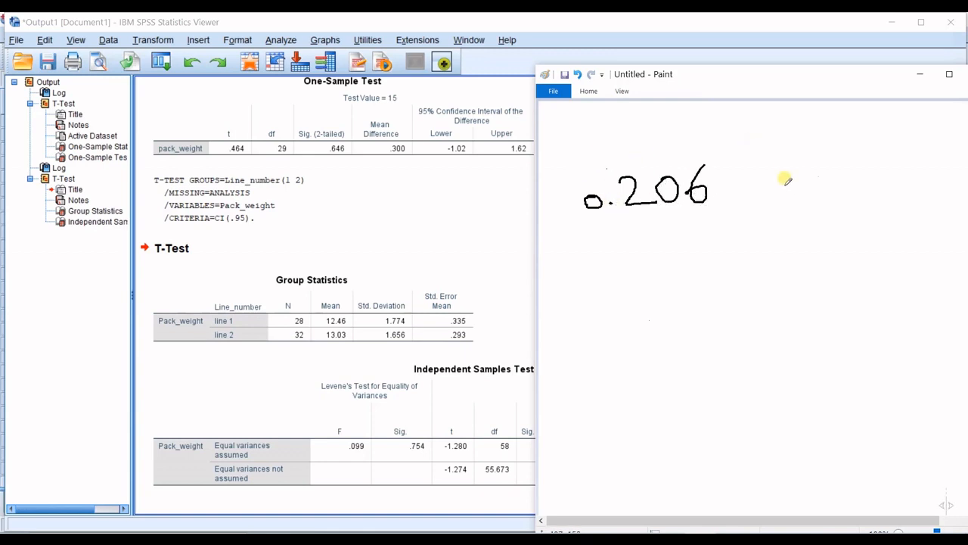
# - Handwrite α = %5 beside the p-value, with a greater-than sign between the two
pyautogui.moveTo(847, 161)
pyautogui.mouseDown()
pyautogui.moveTo(820, 156)
pyautogui.moveTo(855, 188)
pyautogui.moveTo(882, 177)
pyautogui.moveTo(902, 191)
pyautogui.mouseUp()
pyautogui.click(893, 178)
pyautogui.click(917, 179)
pyautogui.moveTo(945, 150)
pyautogui.mouseDown()
pyautogui.moveTo(943, 187)
pyautogui.moveTo(959, 150)
pyautogui.mouseUp()
pyautogui.moveTo(743, 151)
pyautogui.mouseDown()
pyautogui.moveTo(761, 198)
pyautogui.moveTo(756, 218)
pyautogui.mouseUp()
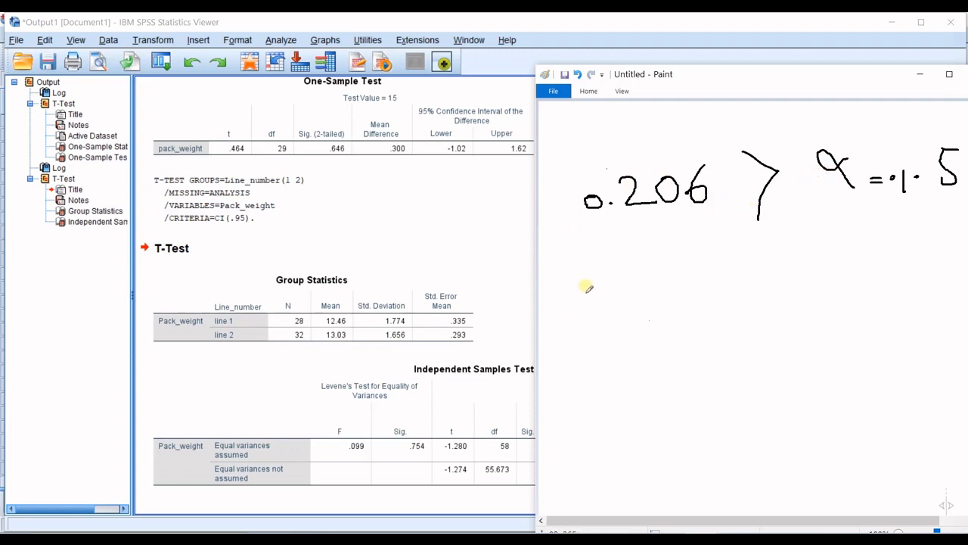
# - Handwrite H0 with a check mark below the comparison, and minimize Paint
pyautogui.moveTo(586, 282)
pyautogui.mouseDown()
pyautogui.moveTo(585, 347)
pyautogui.moveTo(608, 350)
pyautogui.mouseUp()
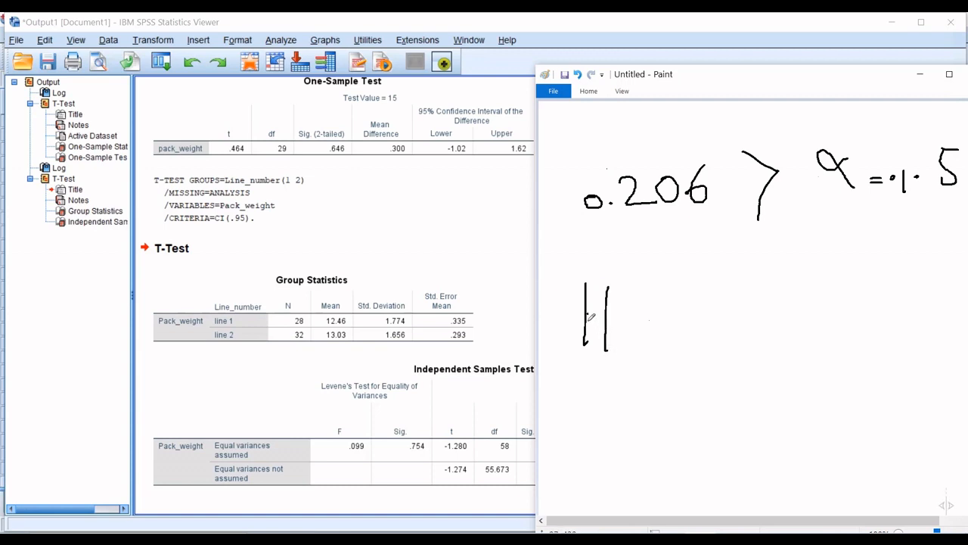
pyautogui.moveTo(587, 313); pyautogui.dragTo(610, 313)
pyautogui.moveTo(628, 350); pyautogui.dragTo(689, 274)
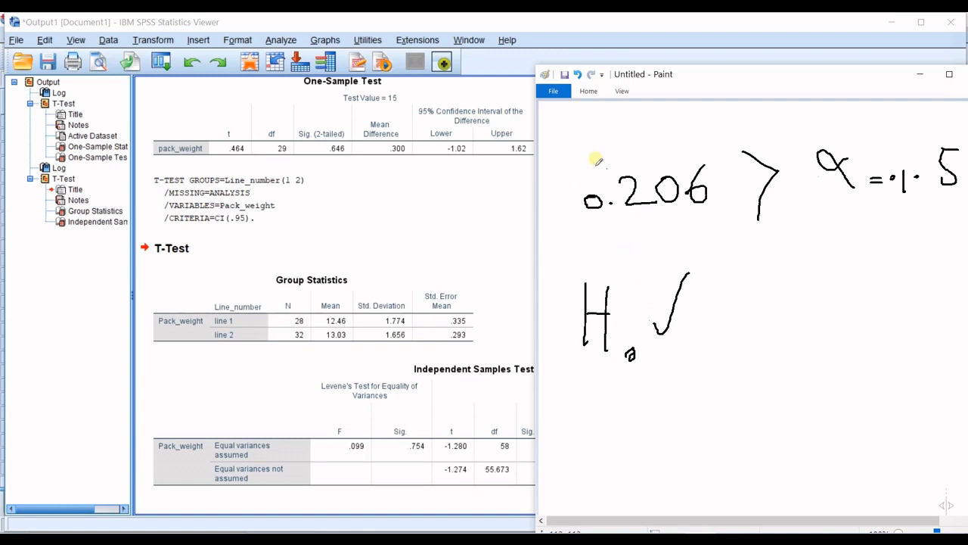
pyautogui.click(920, 75)
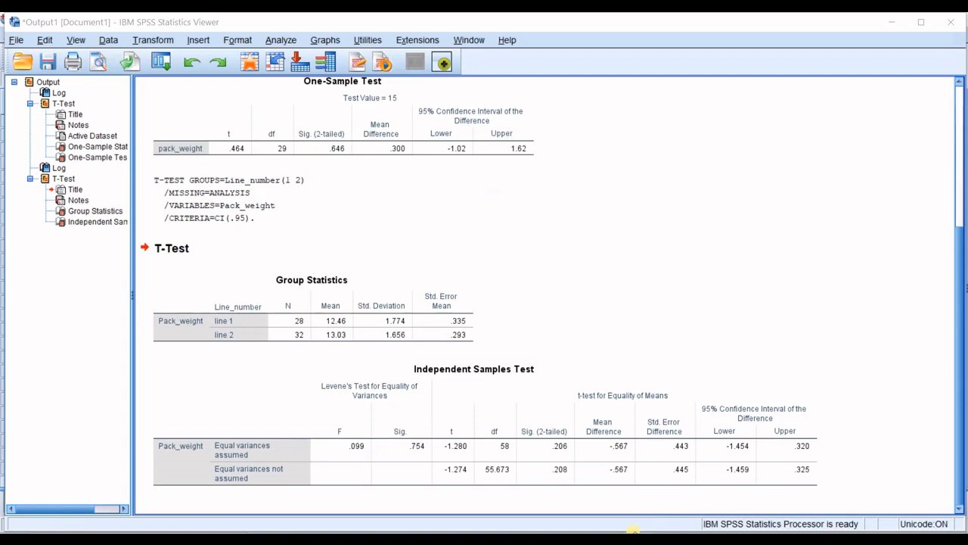
# - Switch to the PowerPoint slide and review the Paired samples t-test bullet and its description
pyautogui.hotkey('alt', 'Tab')
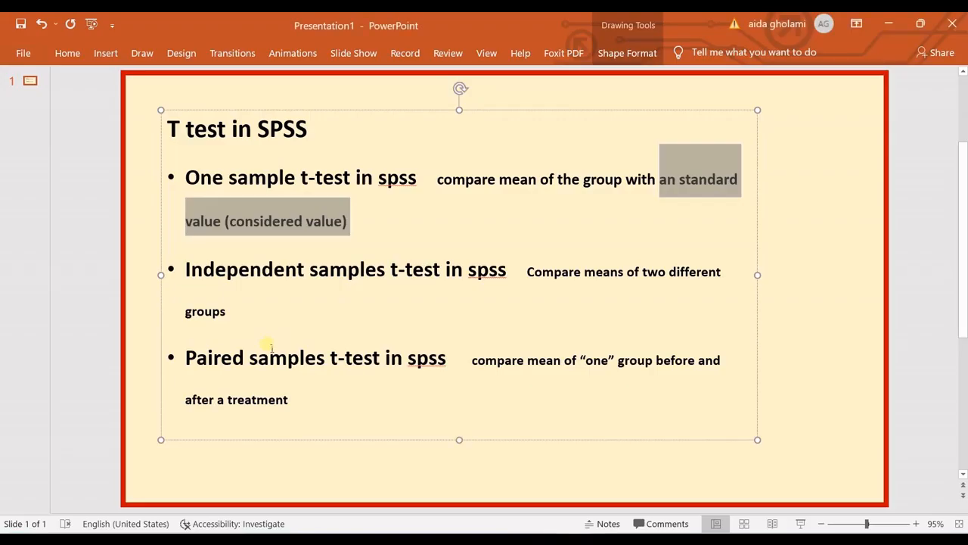
pyautogui.moveTo(187, 360); pyautogui.dragTo(460, 371)
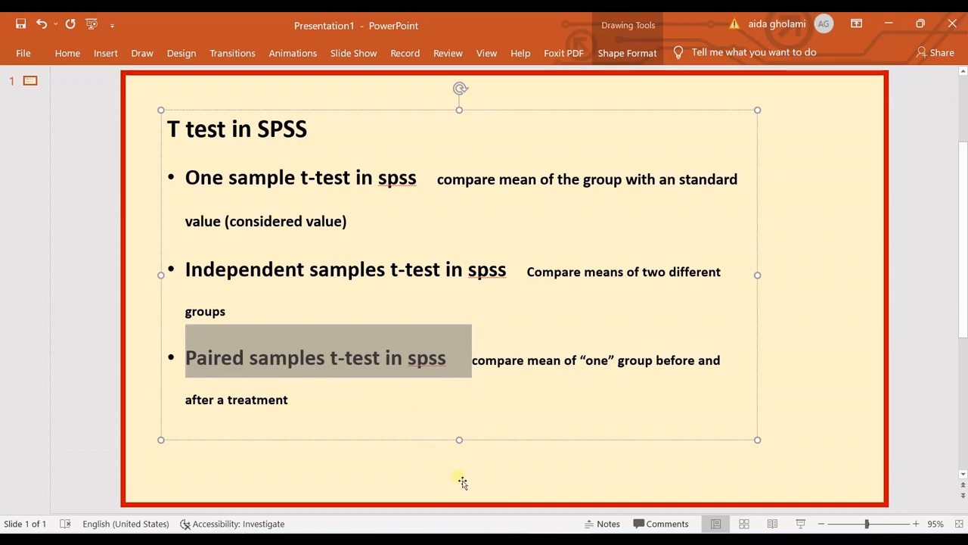
pyautogui.click(478, 368)
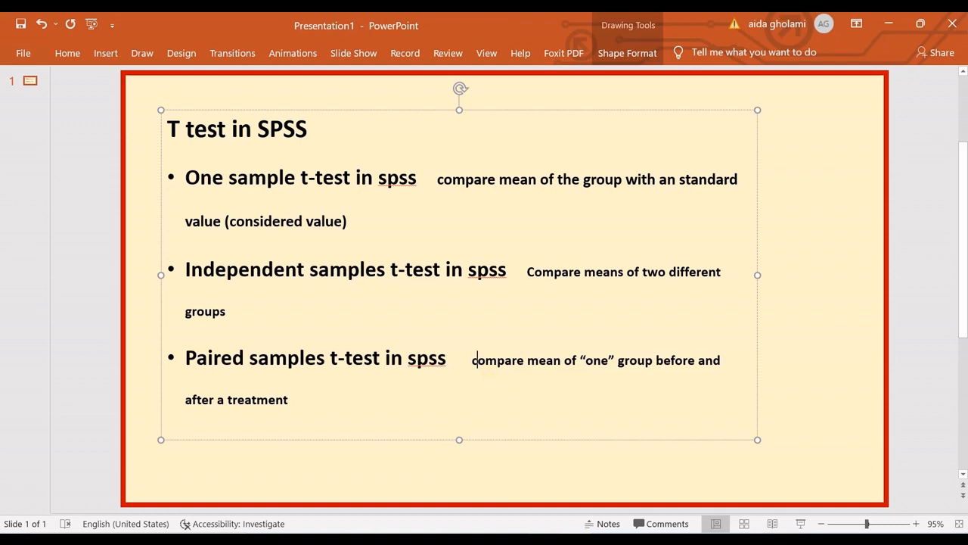
# - Switch to the Excel workbook and enter the formula =RANDBETWEEN(15,18) in cell A1
pyautogui.hotkey('alt', 'Tab')
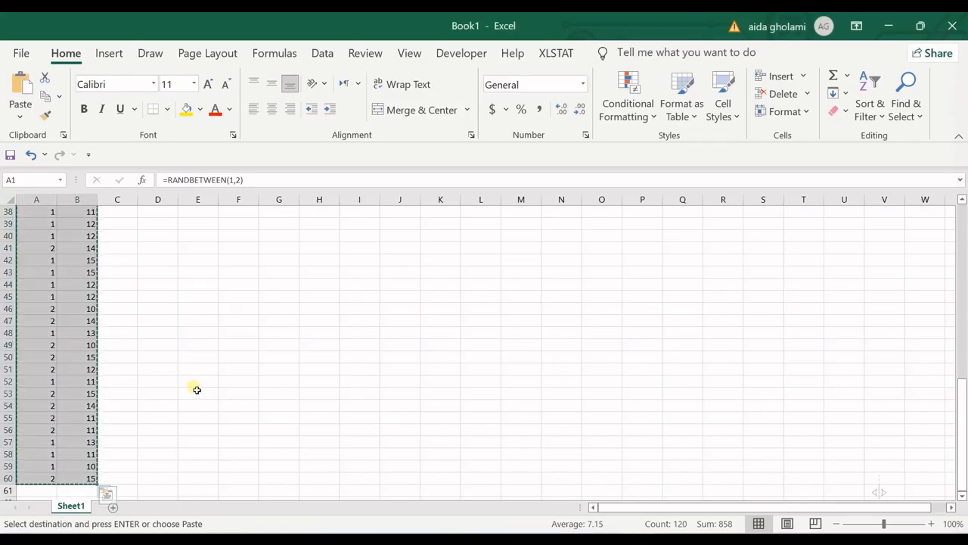
pyautogui.click(162, 325)
pyautogui.scroll(1, 193, 363)
pyautogui.scroll(12, 193, 362)
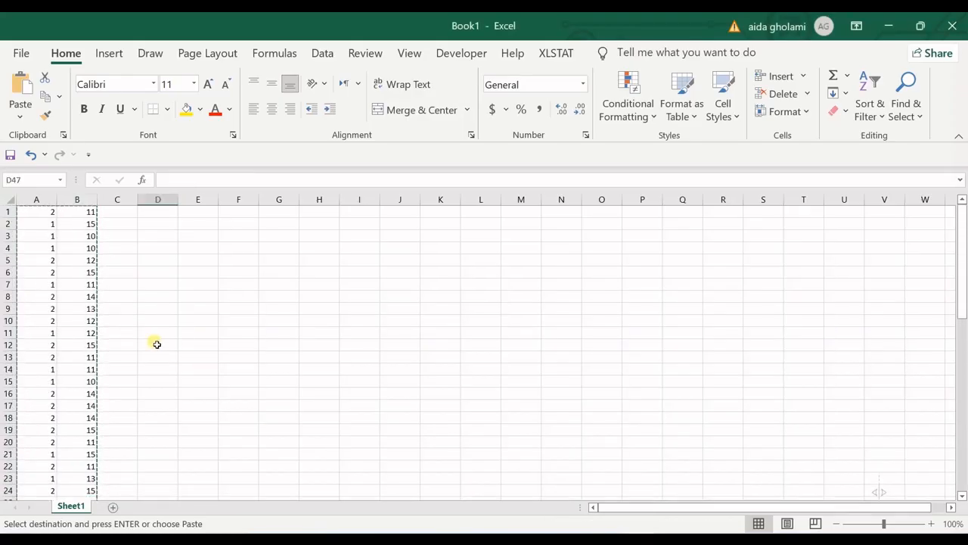
pyautogui.click(117, 212)
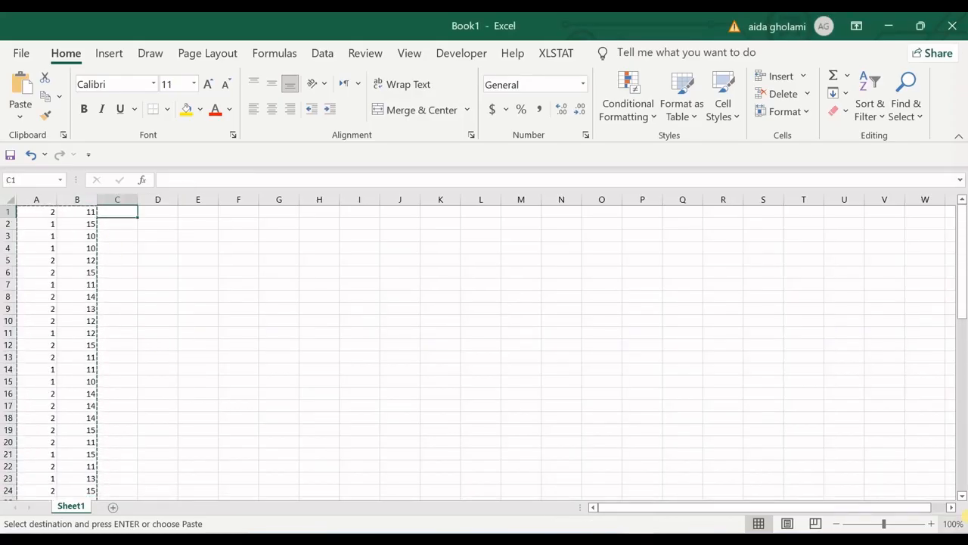
pyautogui.click(53, 215)
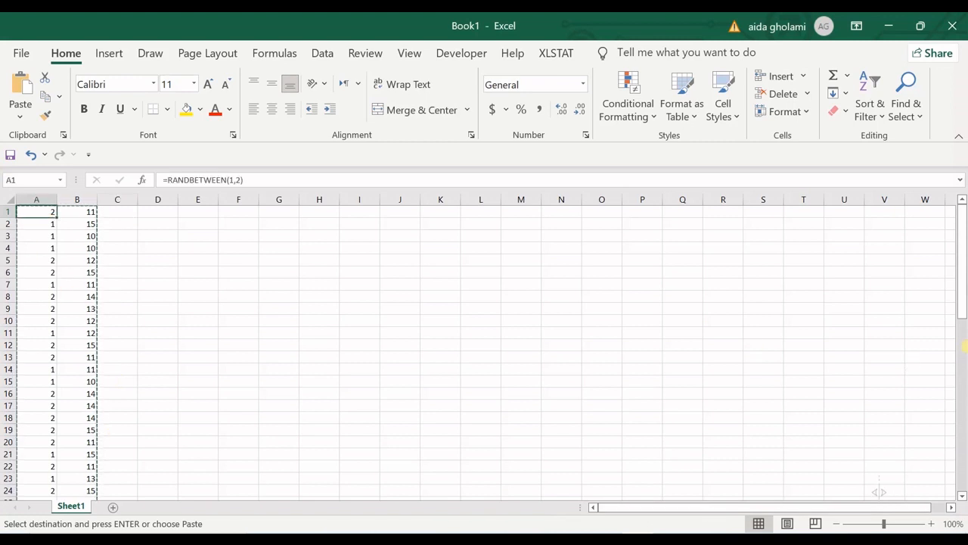
pyautogui.write('=rand')
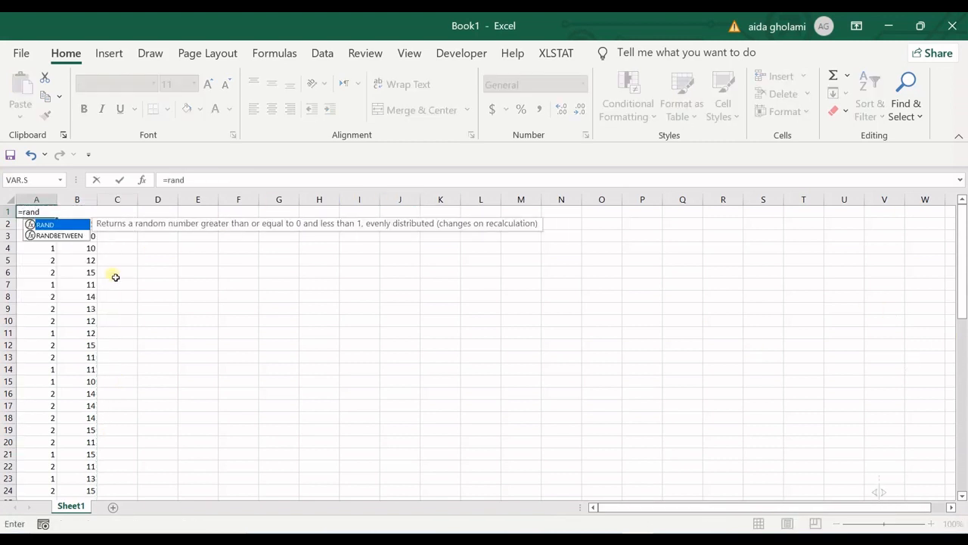
pyautogui.doubleClick(61, 235)
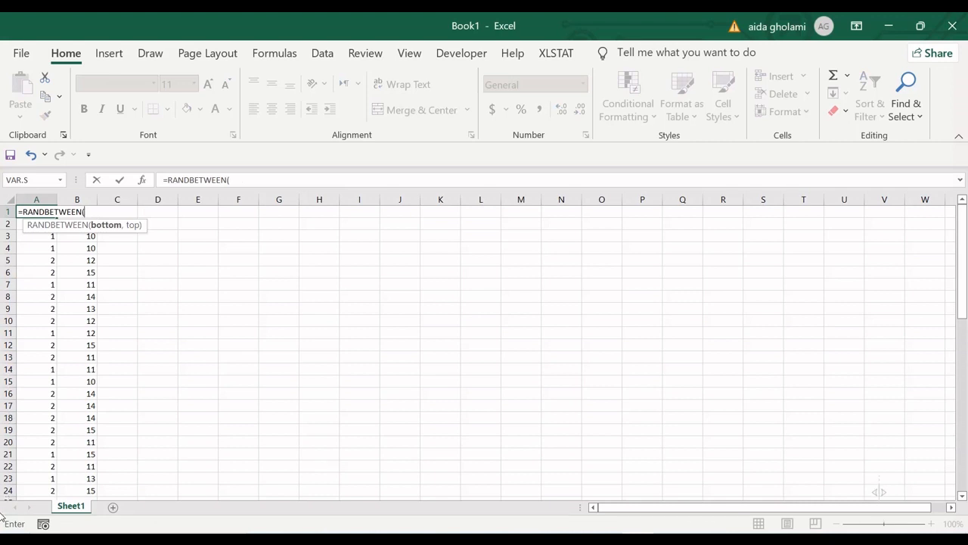
pyautogui.write('15,')
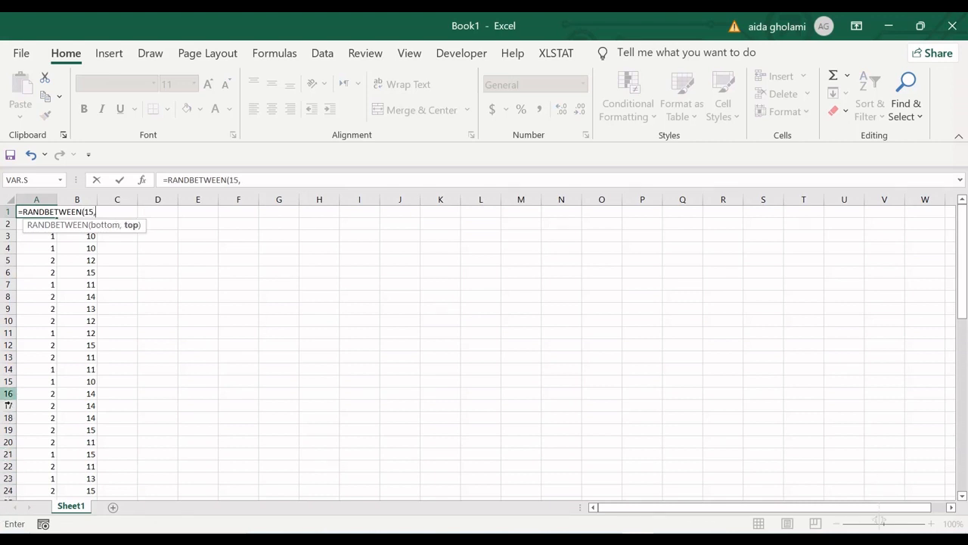
pyautogui.write('18)')
pyautogui.press('Return')
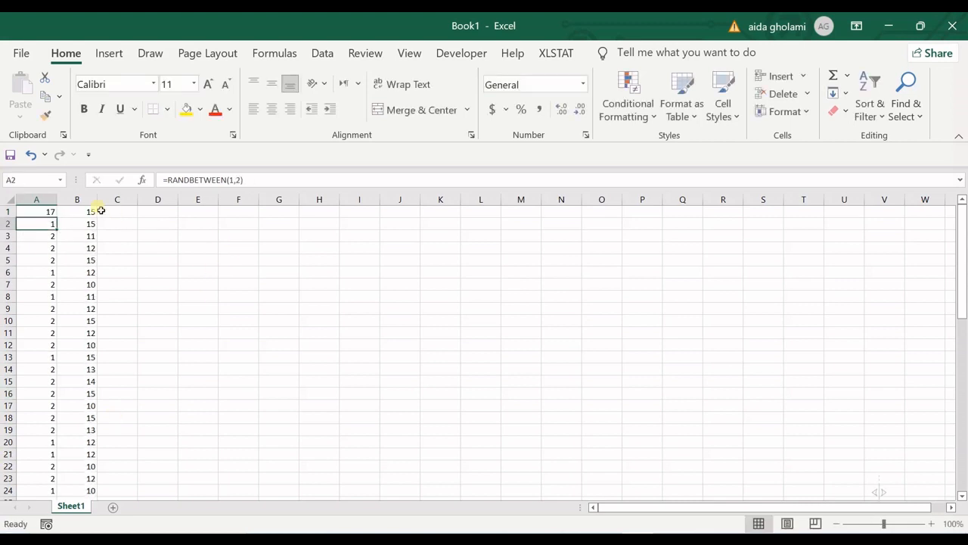
# - Fill the A1 formula down column A to row 60
pyautogui.click(49, 214)
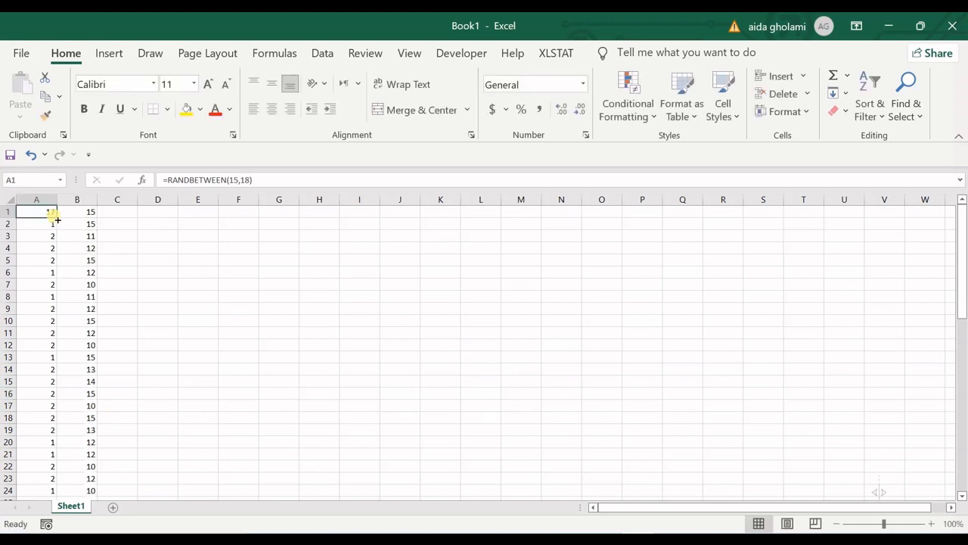
pyautogui.doubleClick(54, 216)
pyautogui.scroll(-16, 85, 394)
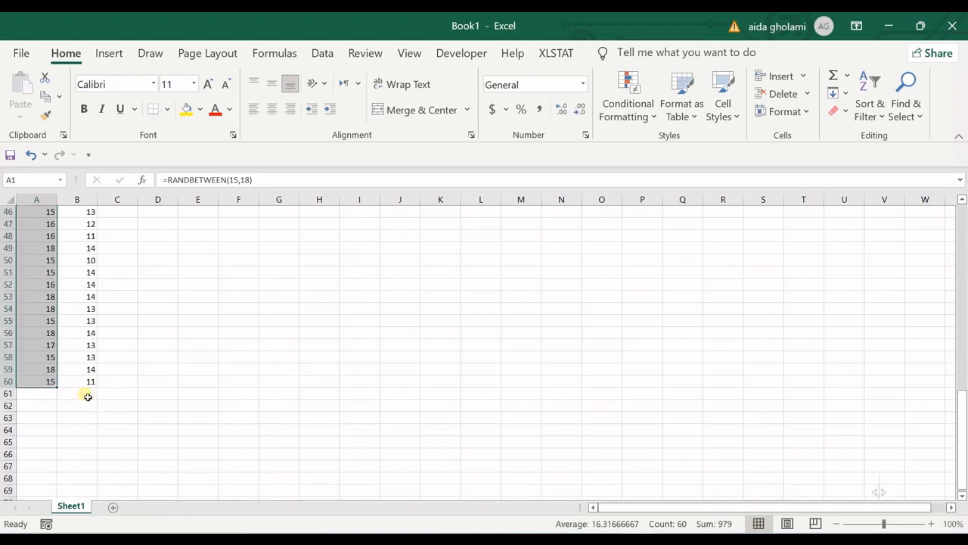
# - Copy both columns of random values, range A1:B60
pyautogui.click(63, 395)
pyautogui.scroll(16, 62, 376)
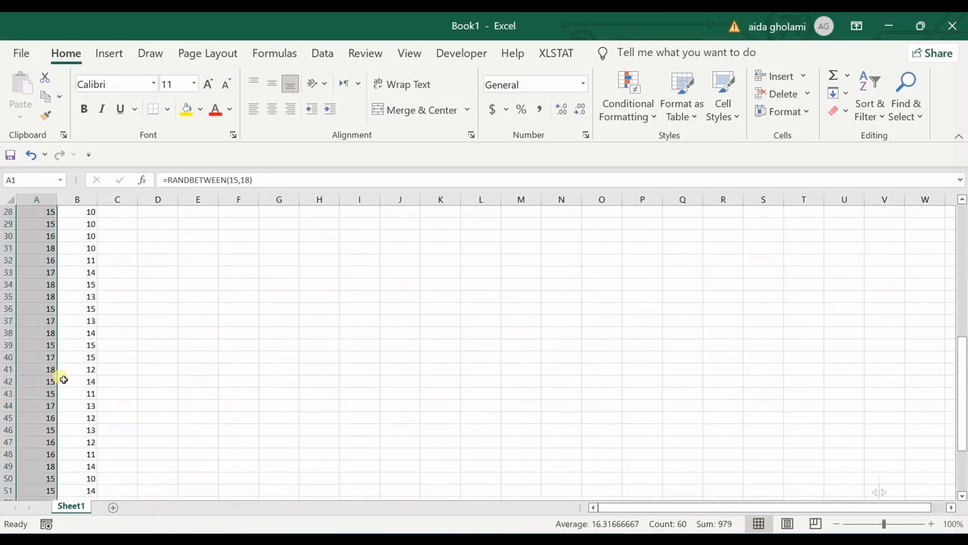
pyautogui.click(71, 262)
pyautogui.moveTo(52, 212); pyautogui.dragTo(94, 485)
pyautogui.moveTo(963, 432); pyautogui.dragTo(944, 195)
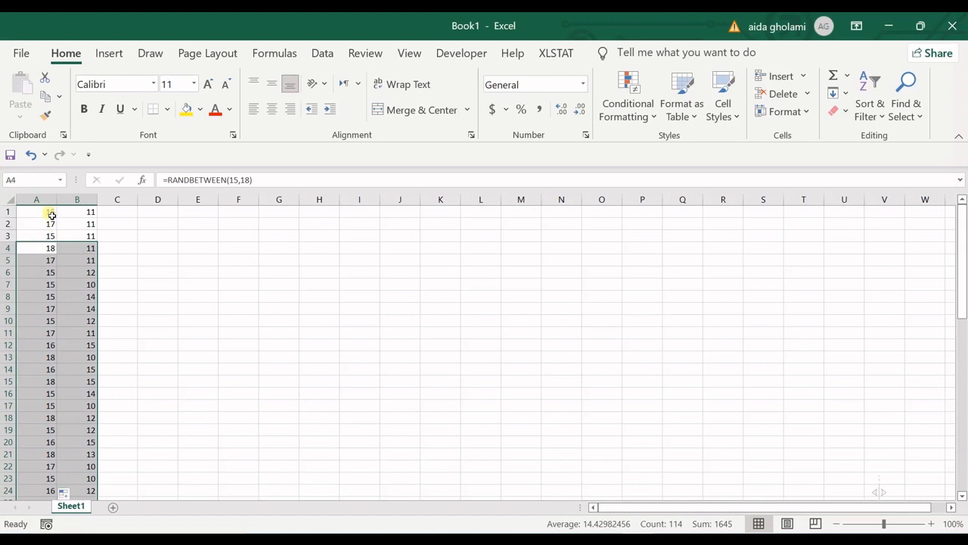
pyautogui.moveTo(50, 212); pyautogui.dragTo(88, 473)
pyautogui.hotkey('ctrl', 'c')
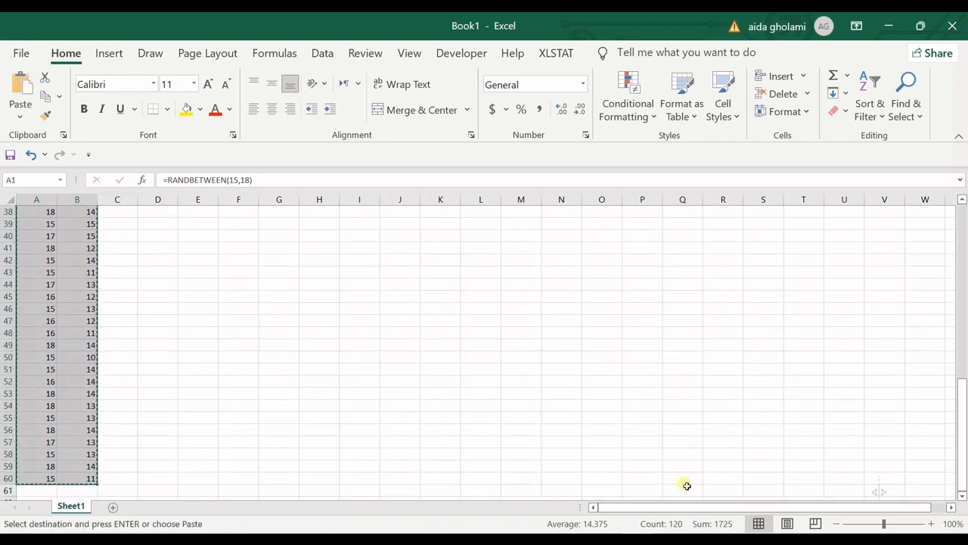
# - Switch to the SPSS Data Editor and paste the copied values over the existing data, starting at row 1 of Line_number
pyautogui.click(608, 539)
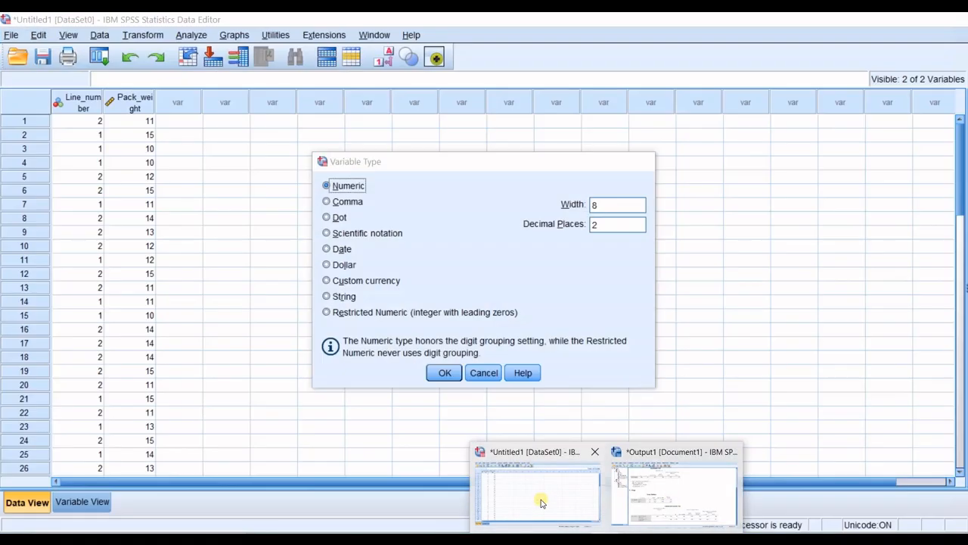
pyautogui.click(541, 501)
pyautogui.click(85, 122)
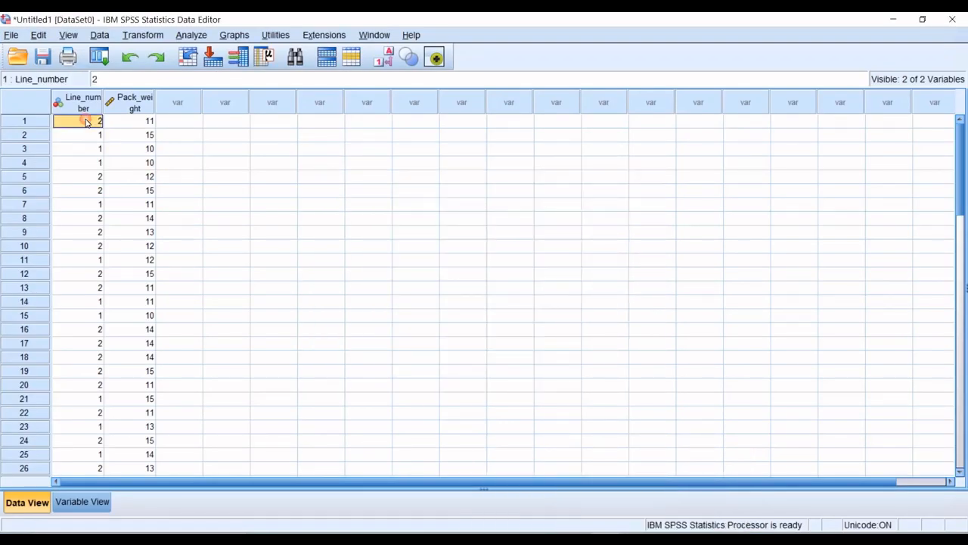
pyautogui.hotkey('ctrl', 'v')
# - Rename the Line_number variable to weigh_before in the variable definitions
pyautogui.click(82, 501)
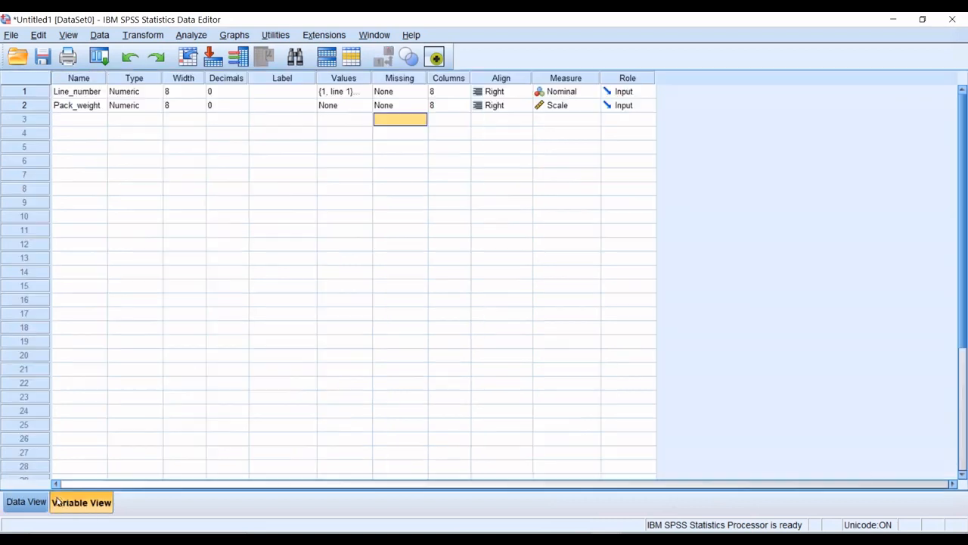
pyautogui.click(85, 91)
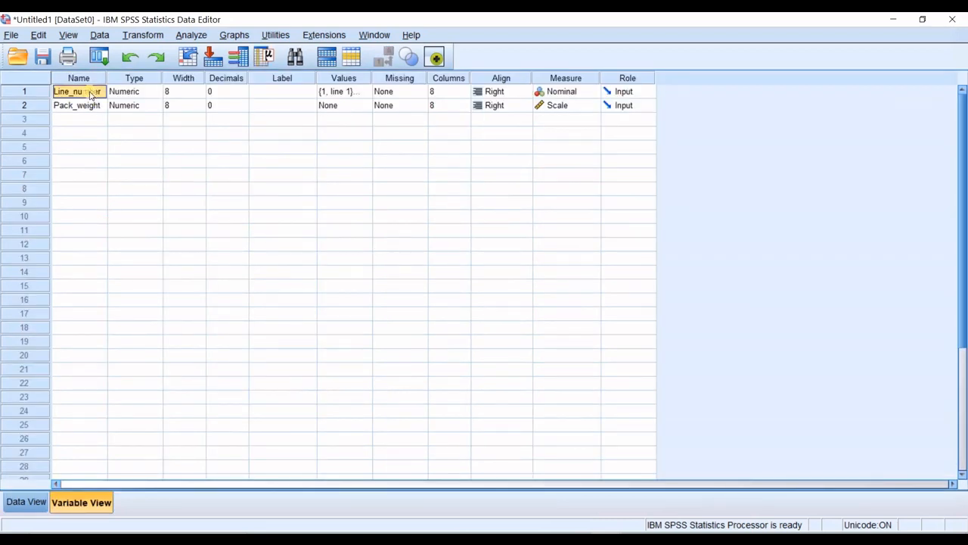
pyautogui.click(28, 501)
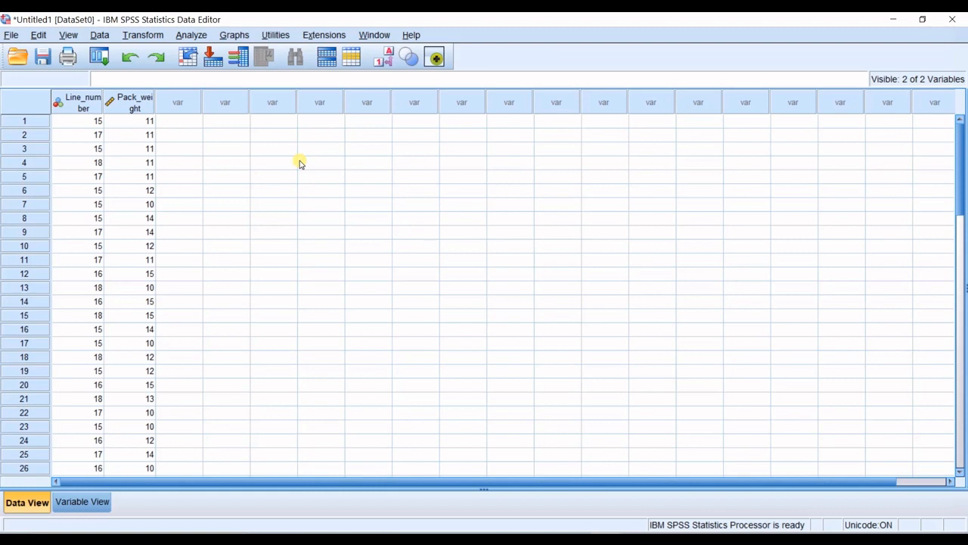
pyautogui.click(76, 505)
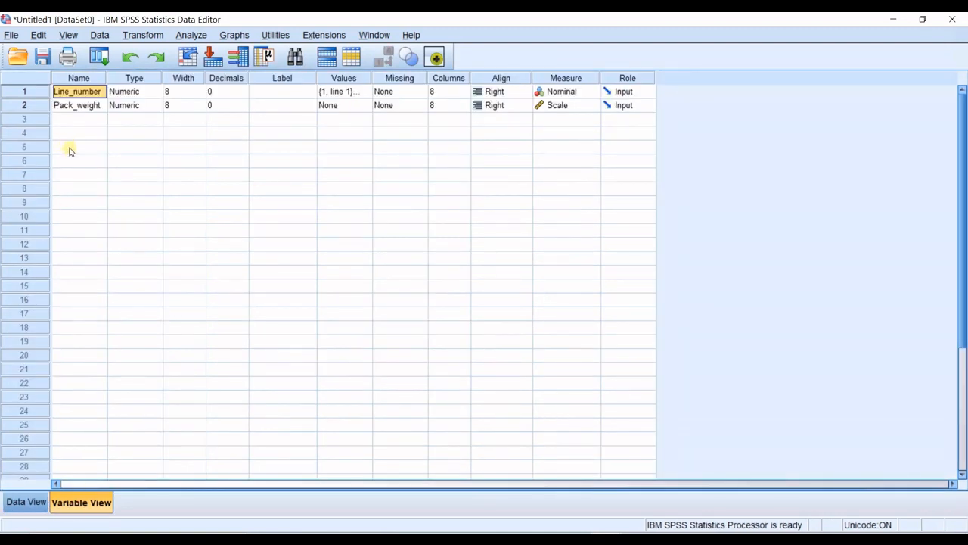
pyautogui.doubleClick(78, 91)
pyautogui.moveTo(109, 91); pyautogui.dragTo(48, 89)
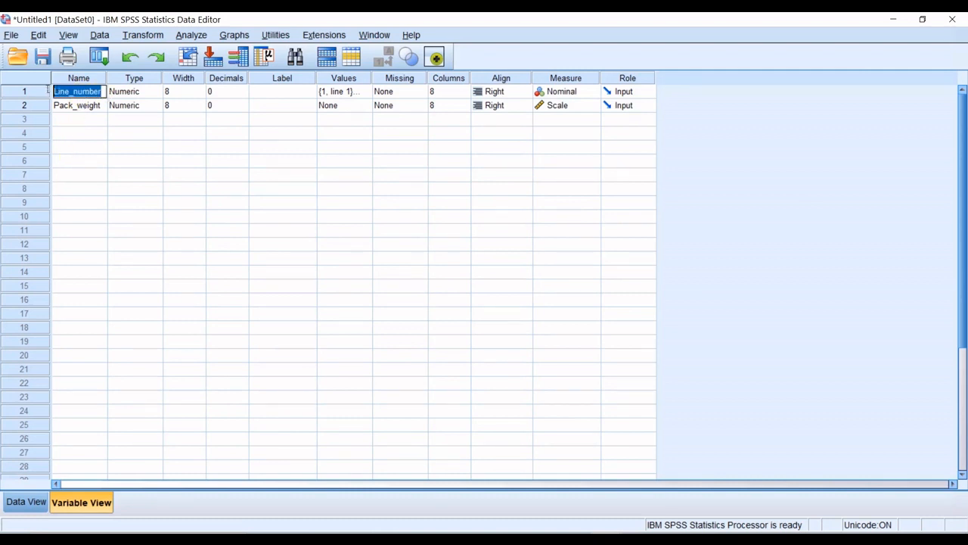
pyautogui.write('weigh_be')
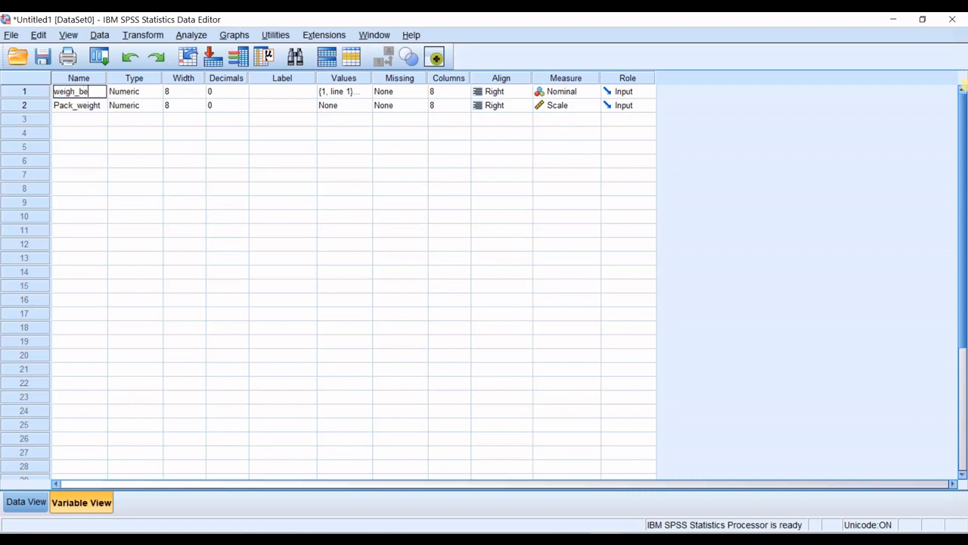
pyautogui.write('fore')
# - Rename the Pack_weight variable to weight_after
pyautogui.click(97, 111)
pyautogui.doubleClick(101, 112)
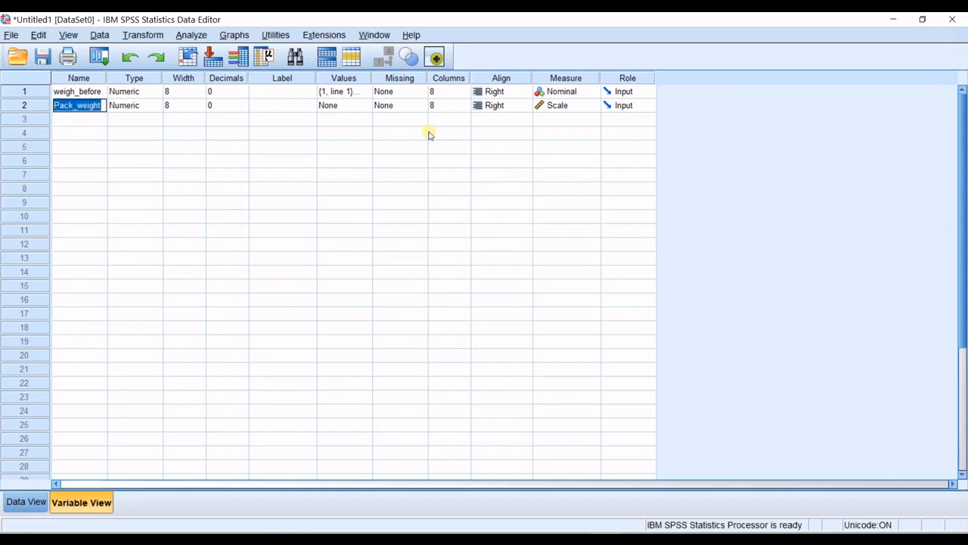
pyautogui.write('weight_after')
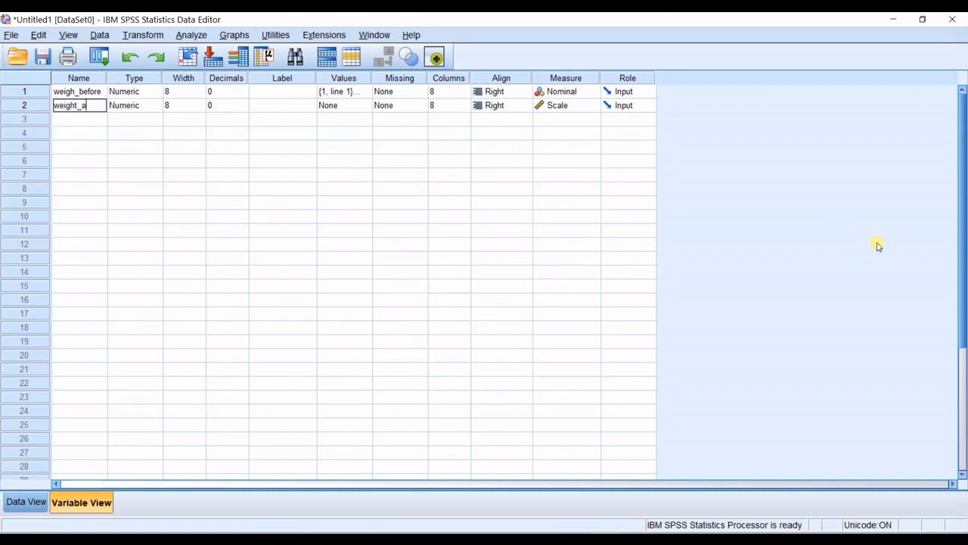
pyautogui.click(115, 134)
pyautogui.click(75, 107)
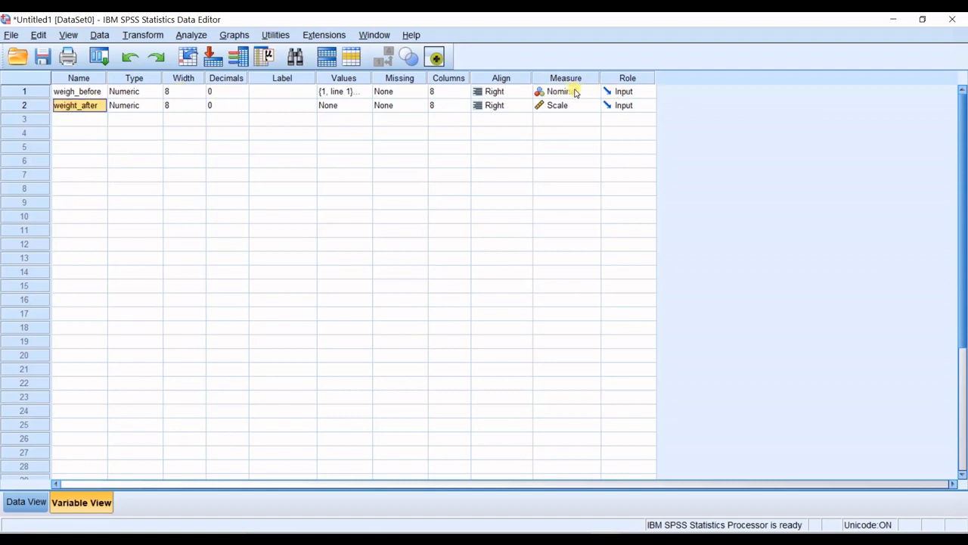
# - Set the measurement level of weigh_before to Scale
pyautogui.click(587, 91)
pyautogui.click(595, 92)
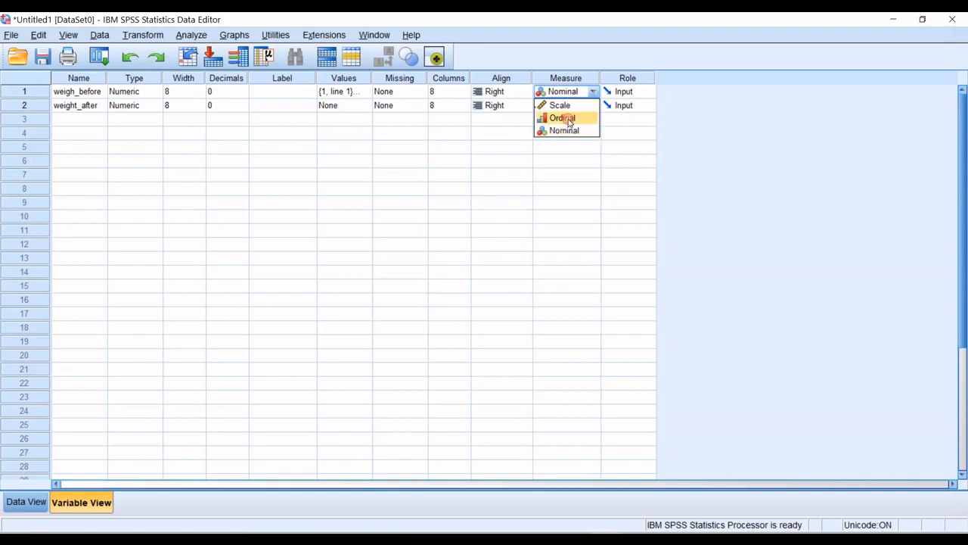
pyautogui.click(557, 104)
# - Remove both value labels, line 1 and line 2, from the weigh_before variable
pyautogui.click(370, 91)
pyautogui.click(369, 92)
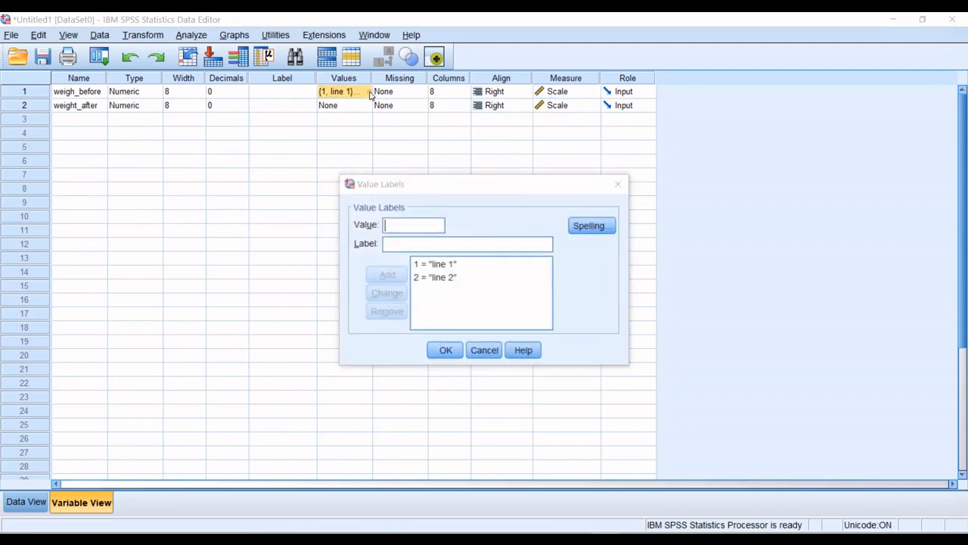
pyautogui.click(458, 277)
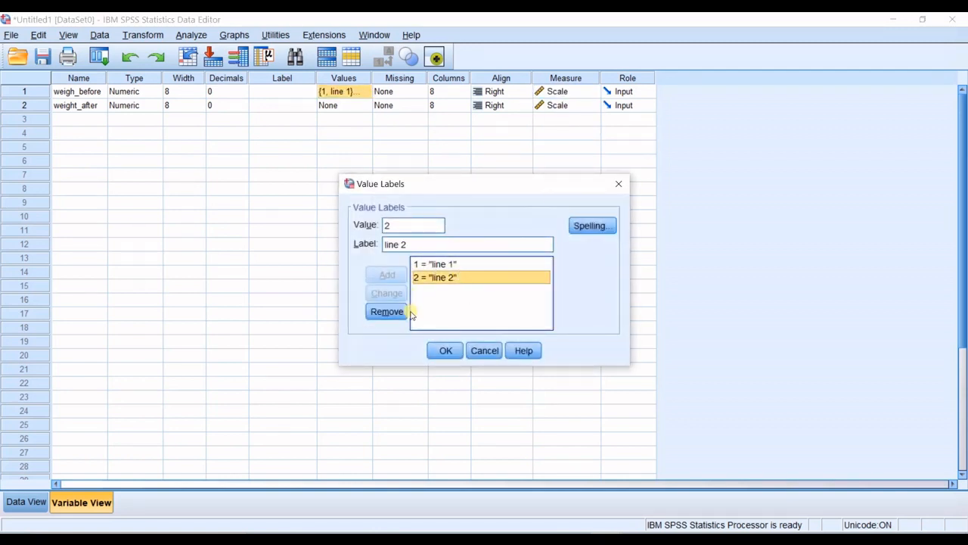
pyautogui.click(387, 311)
pyautogui.click(386, 311)
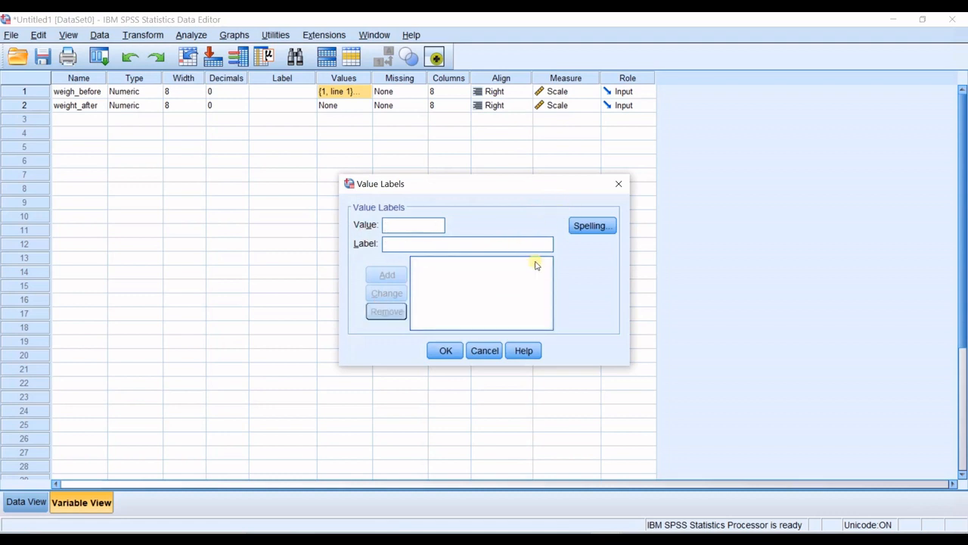
pyautogui.click(446, 350)
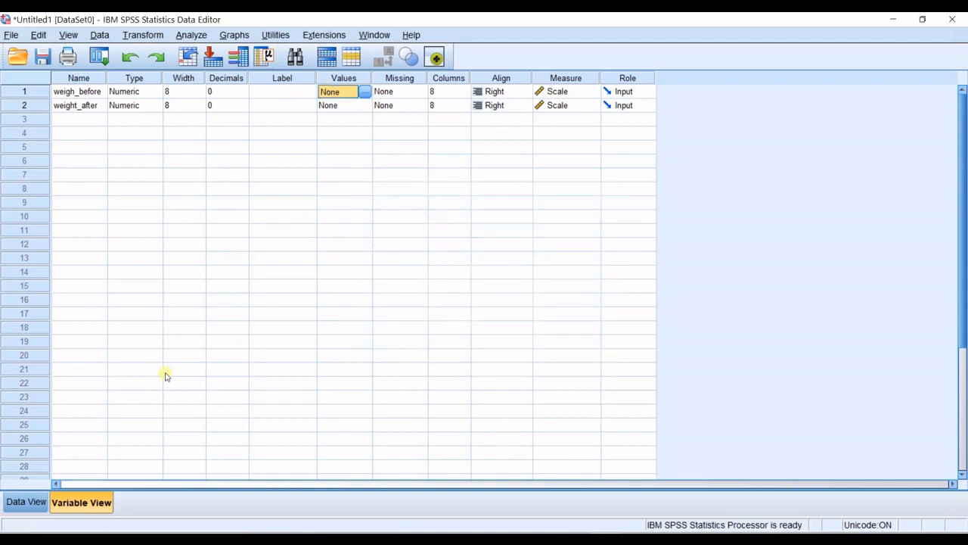
# - Set up a Paired-Samples T Test with weigh_before as Variable1 and weight_after as Variable2 of pair 1
pyautogui.click(34, 504)
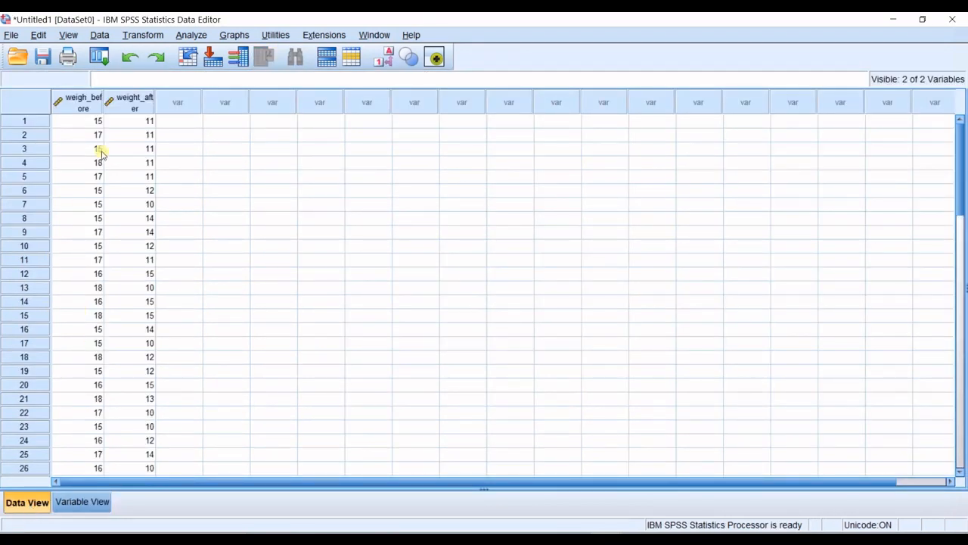
pyautogui.click(191, 35)
pyautogui.moveTo(234, 35)
pyautogui.moveTo(198, 35)
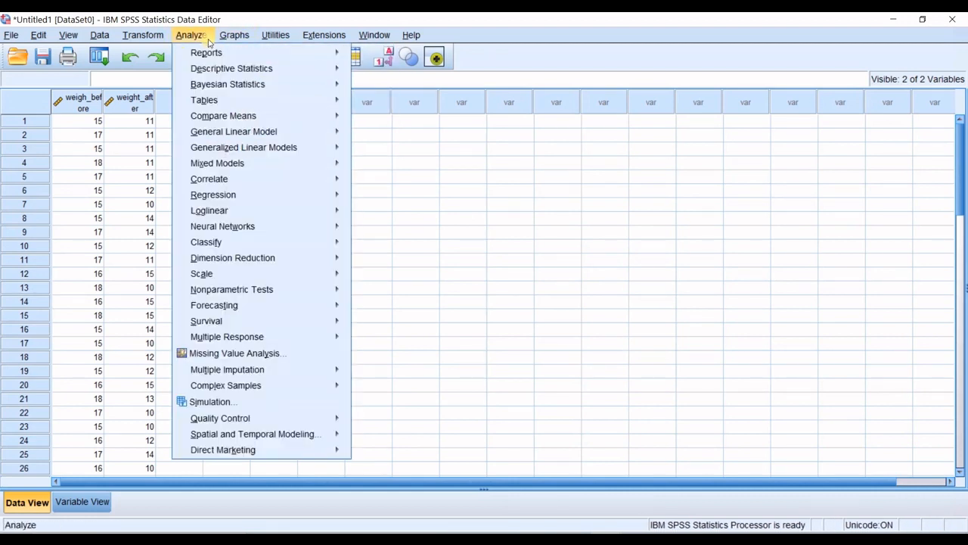
pyautogui.moveTo(274, 117)
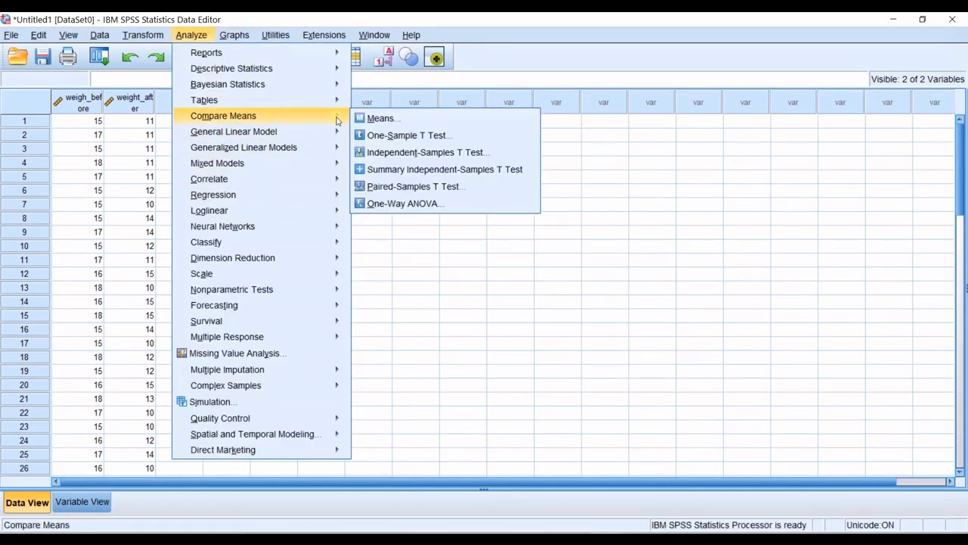
pyautogui.click(442, 187)
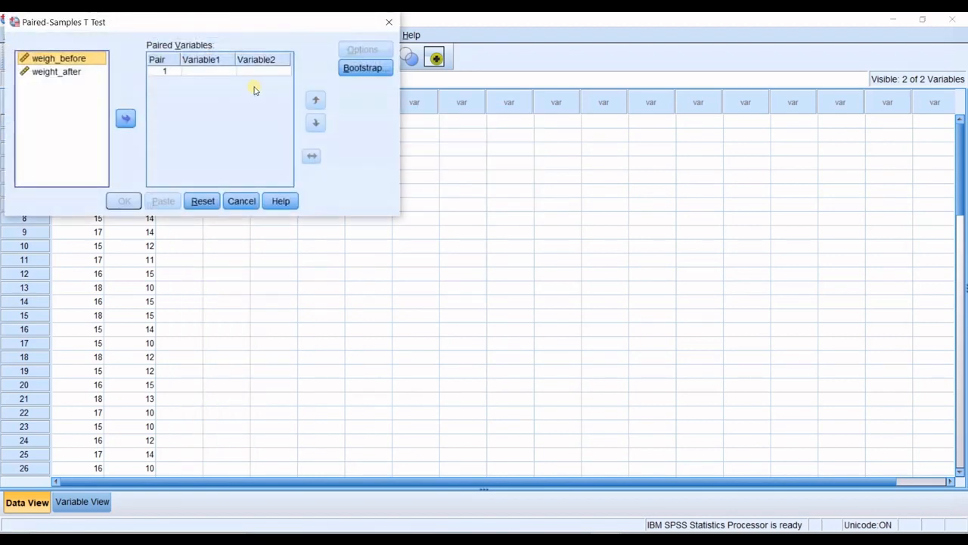
pyautogui.moveTo(204, 25); pyautogui.dragTo(481, 154)
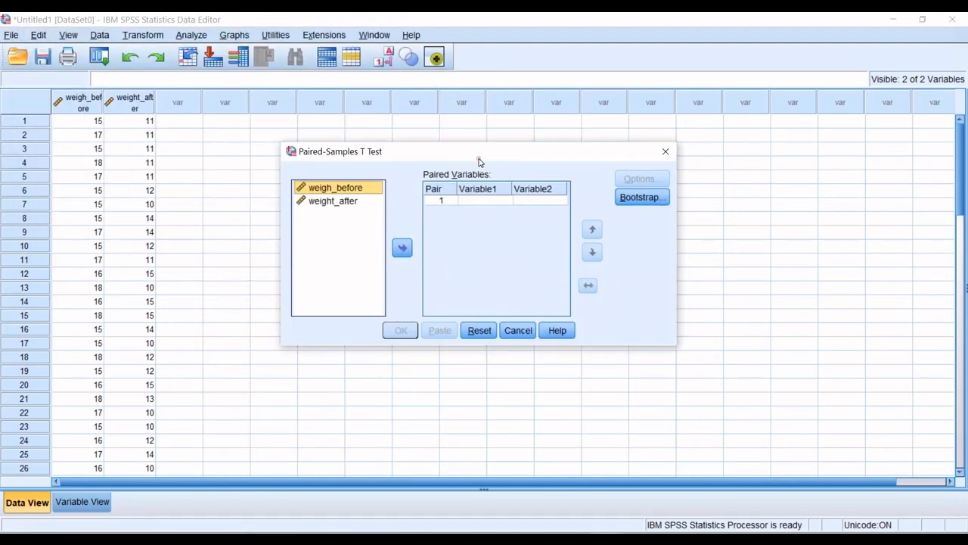
pyautogui.click(401, 248)
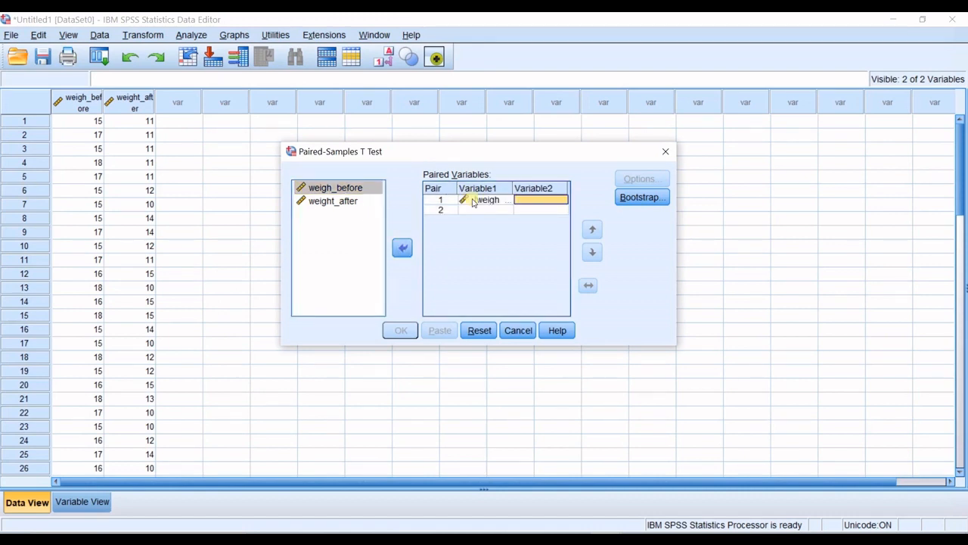
pyautogui.click(330, 201)
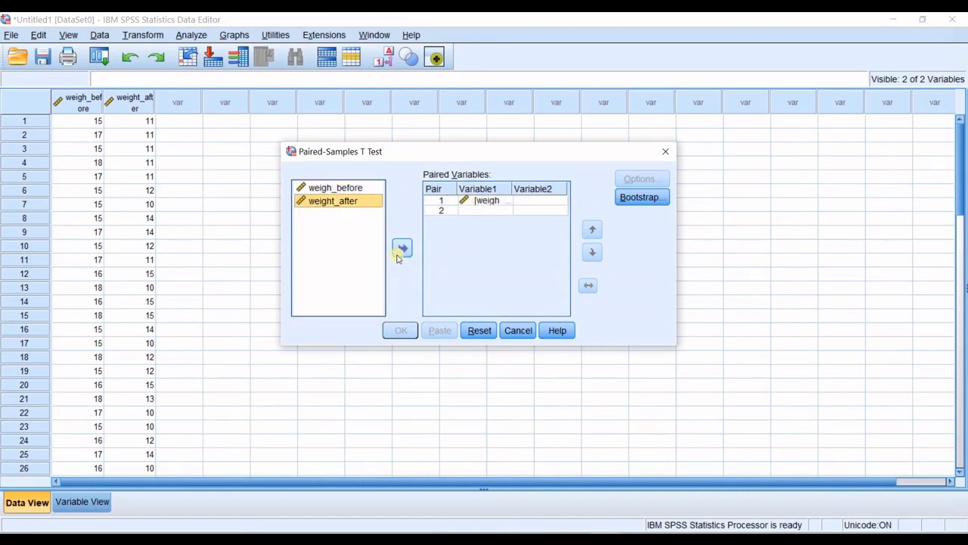
pyautogui.click(402, 247)
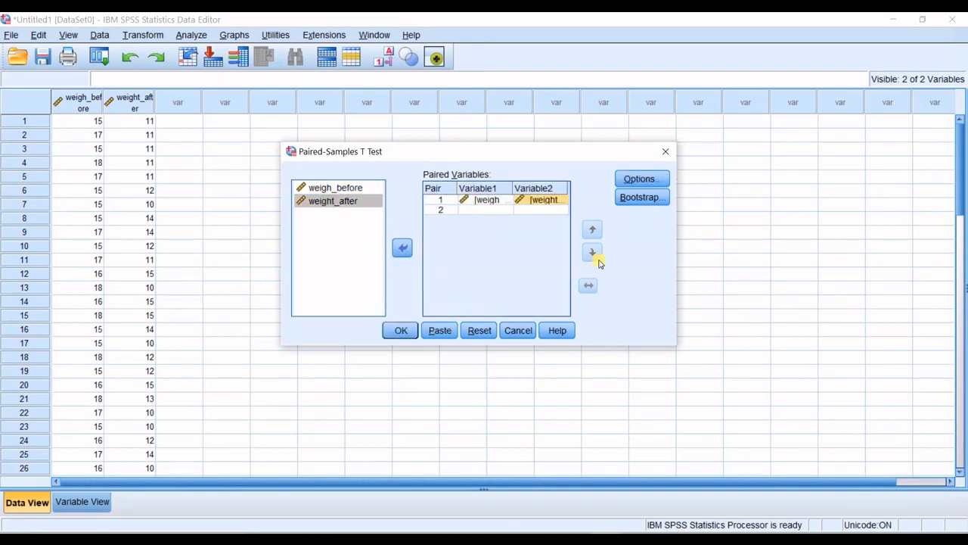
# - Review the confidence interval and missing-value options, and run the paired-samples t test
pyautogui.click(642, 184)
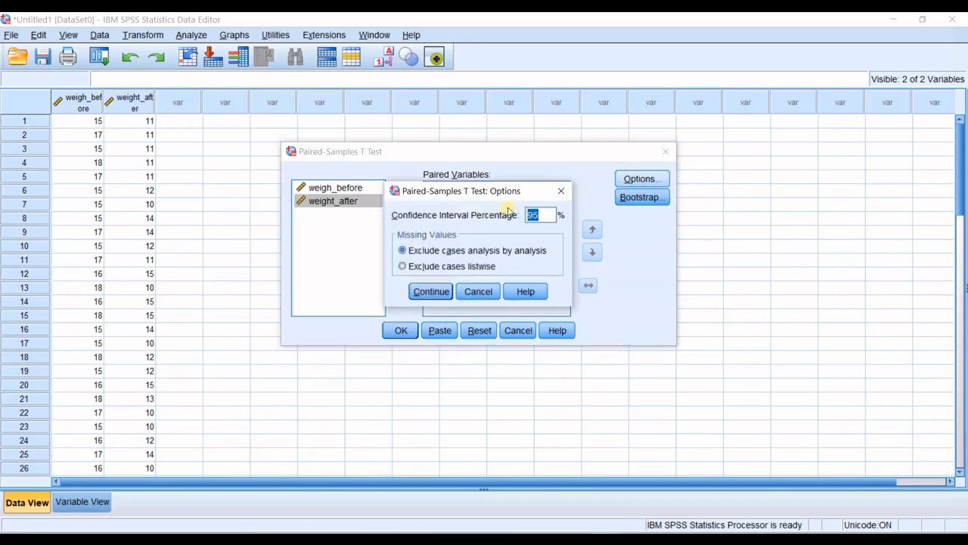
pyautogui.click(566, 190)
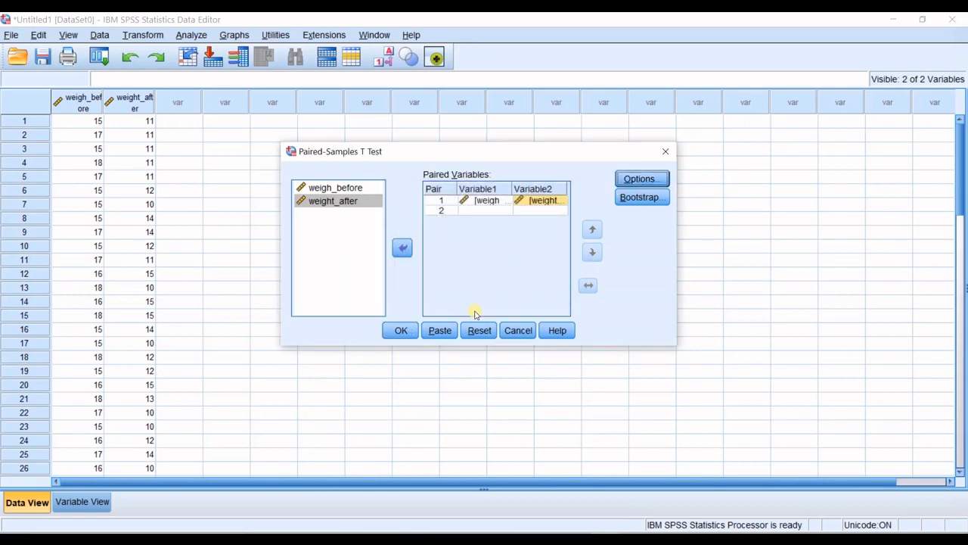
pyautogui.click(401, 330)
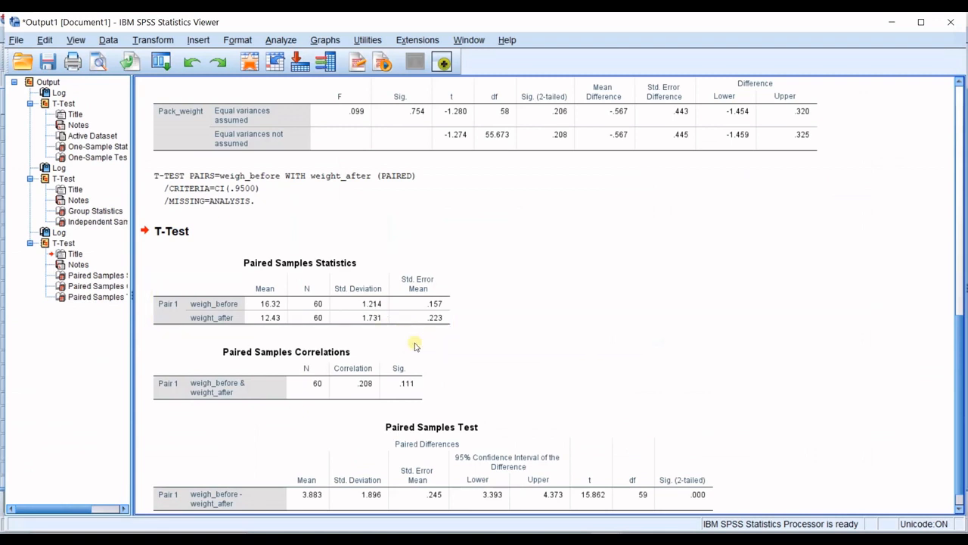
pyautogui.scroll(-1, 415, 347)
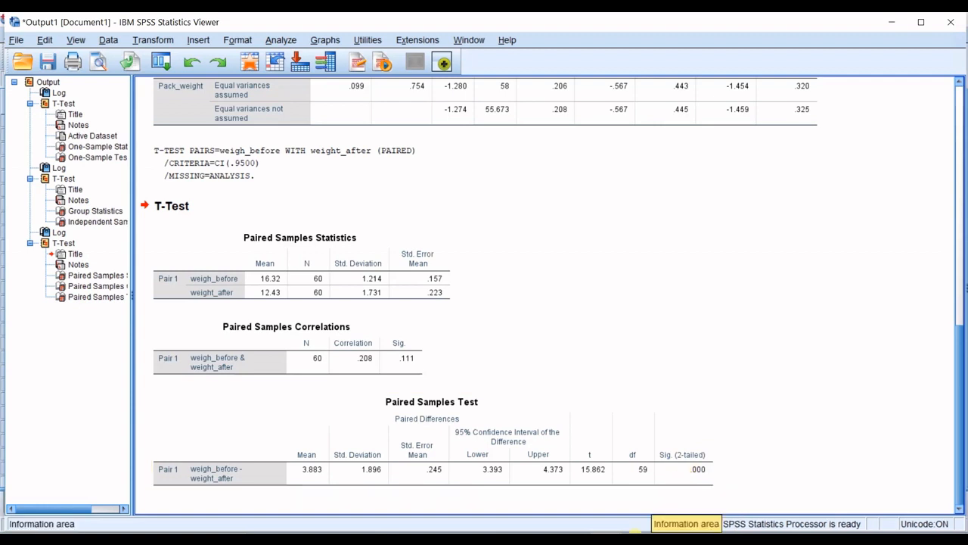
# - Switch to the Paint sketch and handwrite "P < α" and the comparison "% < %5" beneath the H₀ note
pyautogui.click(666, 538)
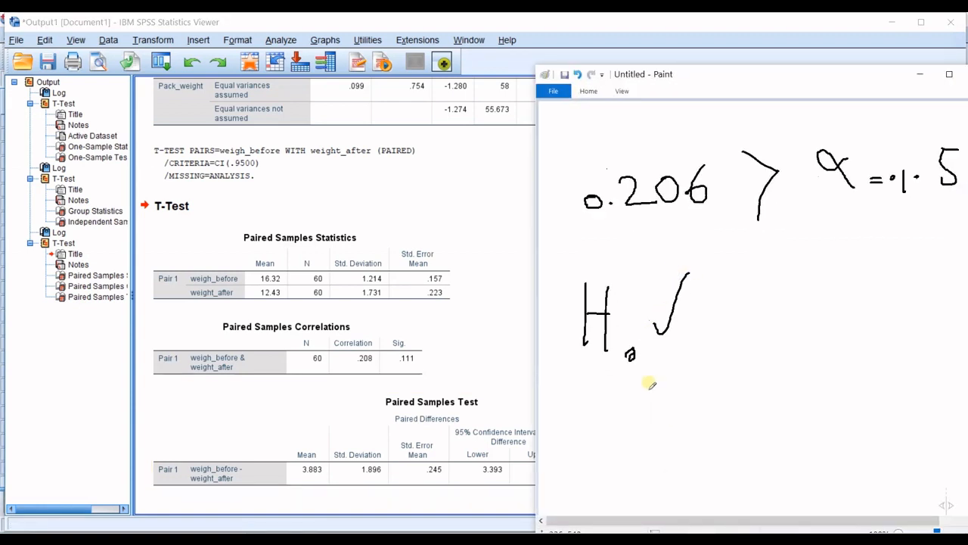
pyautogui.moveTo(575, 429)
pyautogui.mouseDown()
pyautogui.moveTo(571, 458)
pyautogui.moveTo(590, 428)
pyautogui.moveTo(569, 445)
pyautogui.moveTo(635, 421)
pyautogui.moveTo(638, 460)
pyautogui.mouseUp()
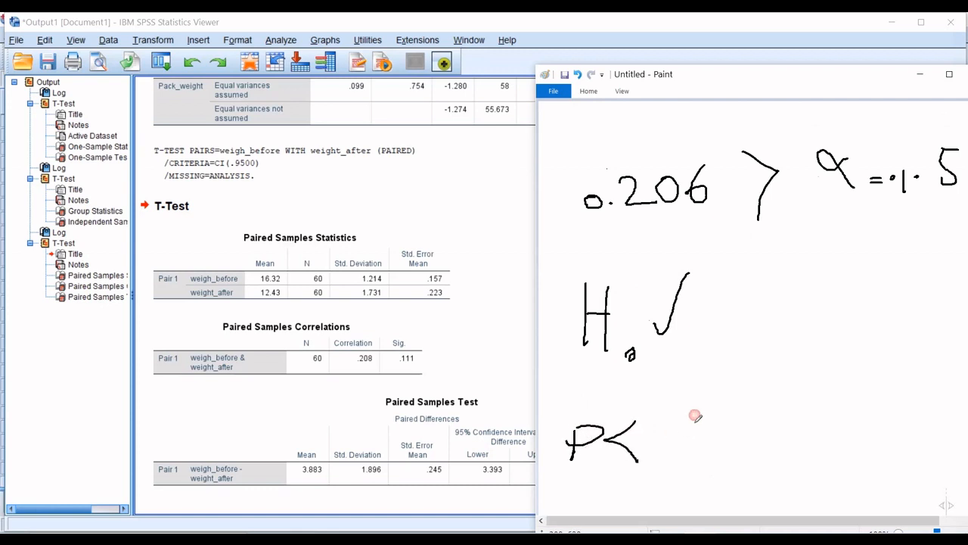
pyautogui.moveTo(705, 421)
pyautogui.mouseDown()
pyautogui.moveTo(710, 402)
pyautogui.moveTo(711, 442)
pyautogui.mouseUp()
pyautogui.click(805, 422)
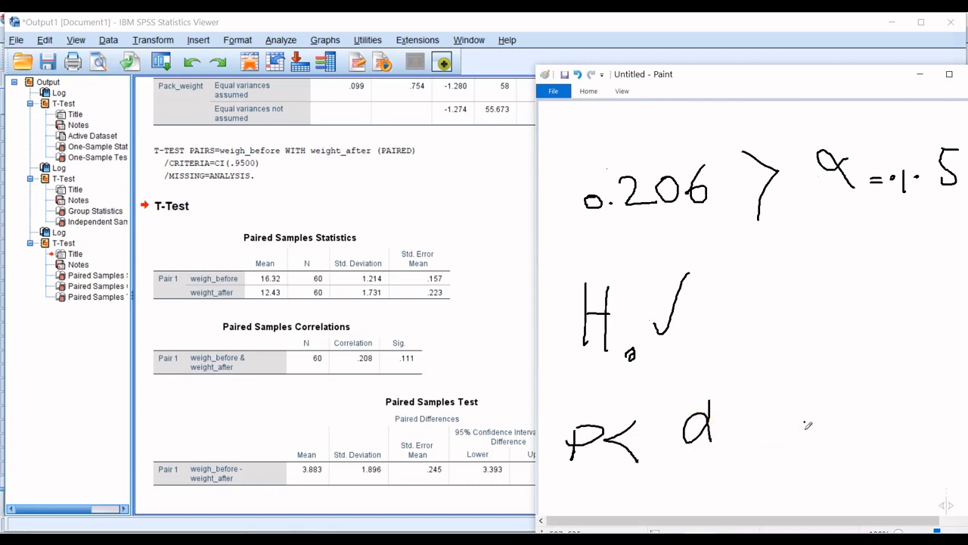
pyautogui.moveTo(814, 416); pyautogui.dragTo(811, 453)
pyautogui.click(831, 432)
pyautogui.moveTo(845, 410); pyautogui.dragTo(850, 449)
pyautogui.moveTo(846, 408); pyautogui.dragTo(879, 404)
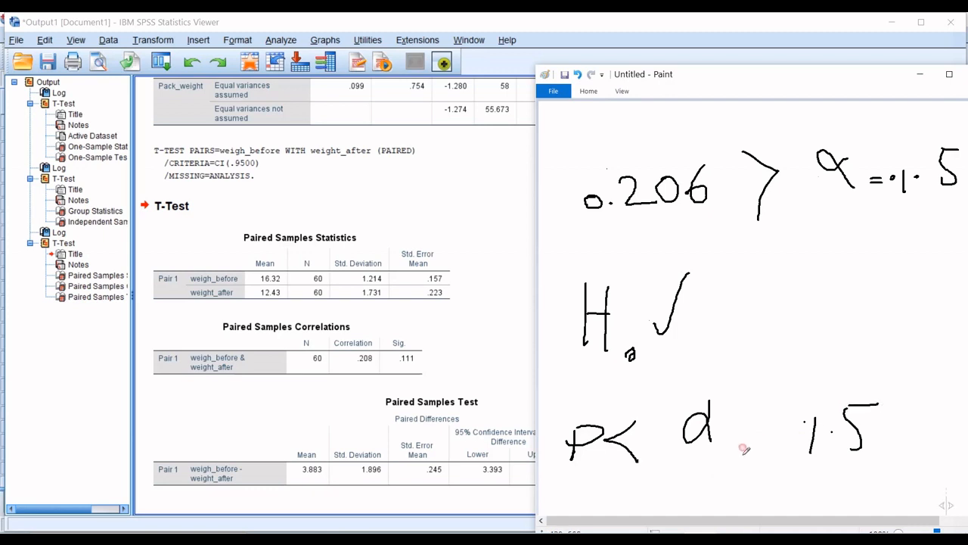
pyautogui.click(736, 437)
pyautogui.moveTo(748, 432); pyautogui.dragTo(743, 454)
pyautogui.click(753, 437)
pyautogui.moveTo(796, 407); pyautogui.dragTo(793, 468)
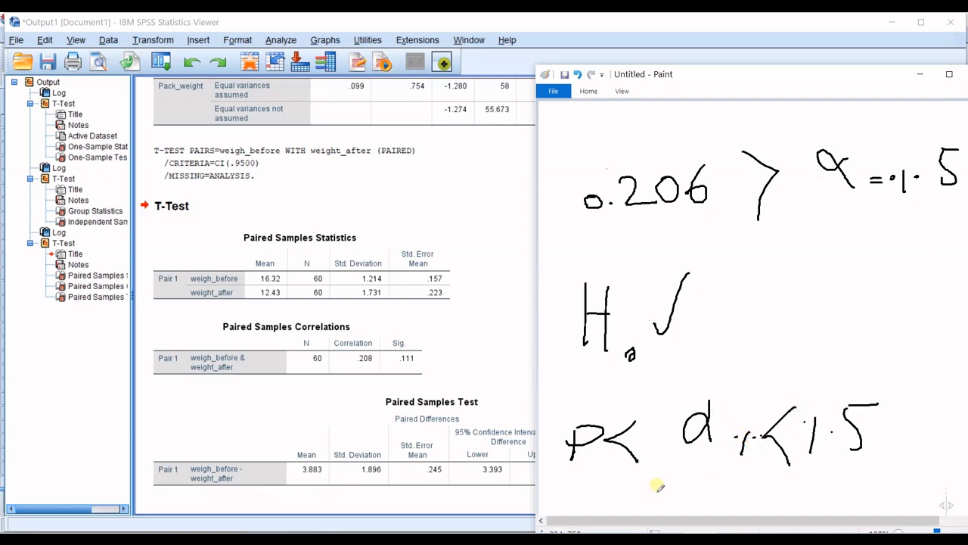
# - Handwrite H₀ with a cross and μ₀ = μ₁ with a cross beneath the P < α comparison
pyautogui.moveTo(693, 475)
pyautogui.mouseDown()
pyautogui.moveTo(693, 504)
pyautogui.moveTo(703, 506)
pyautogui.moveTo(713, 495)
pyautogui.moveTo(749, 502)
pyautogui.moveTo(734, 503)
pyautogui.moveTo(801, 464)
pyautogui.moveTo(826, 478)
pyautogui.moveTo(836, 501)
pyautogui.moveTo(864, 496)
pyautogui.moveTo(883, 452)
pyautogui.moveTo(883, 477)
pyautogui.mouseUp()
pyautogui.moveTo(891, 491); pyautogui.dragTo(894, 504)
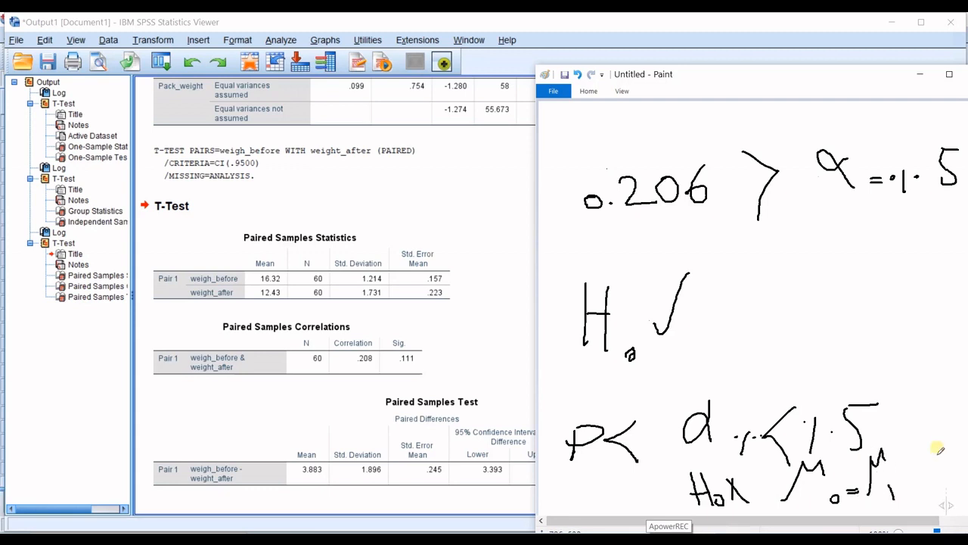
pyautogui.moveTo(940, 445); pyautogui.dragTo(935, 484)
pyautogui.moveTo(926, 463); pyautogui.dragTo(967, 475)
pyautogui.scroll(-1, 836, 442)
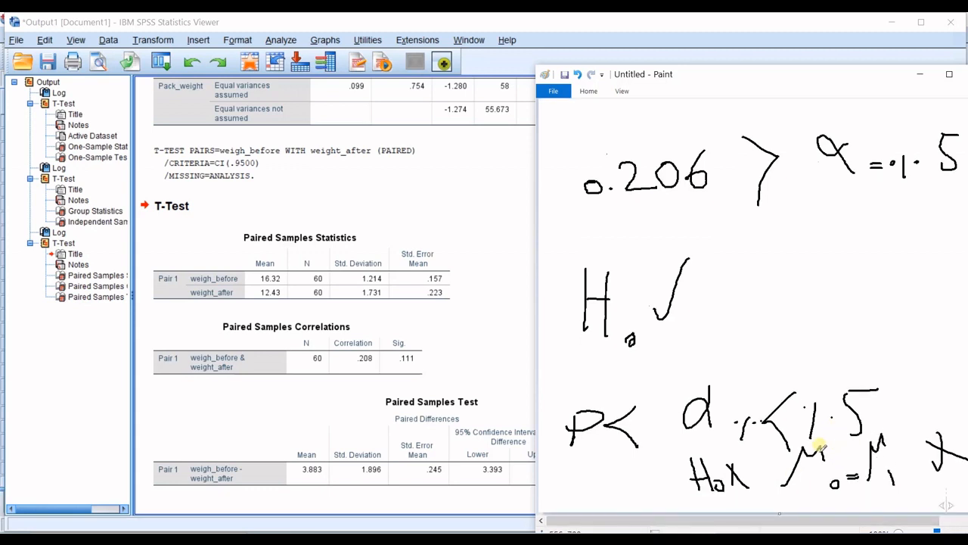
# - Handwrite μ₀ ≠ μ₁ with a check mark and a circle around it beside the H₀ note, and return to the SPSS output
pyautogui.moveTo(796, 310)
pyautogui.mouseDown()
pyautogui.moveTo(821, 286)
pyautogui.moveTo(840, 293)
pyautogui.moveTo(844, 317)
pyautogui.moveTo(848, 309)
pyautogui.mouseUp()
pyautogui.moveTo(861, 301)
pyautogui.mouseDown()
pyautogui.moveTo(884, 291)
pyautogui.moveTo(875, 316)
pyautogui.mouseUp()
pyautogui.moveTo(896, 301)
pyautogui.mouseDown()
pyautogui.moveTo(912, 256)
pyautogui.moveTo(917, 276)
pyautogui.mouseUp()
pyautogui.moveTo(923, 289); pyautogui.dragTo(929, 306)
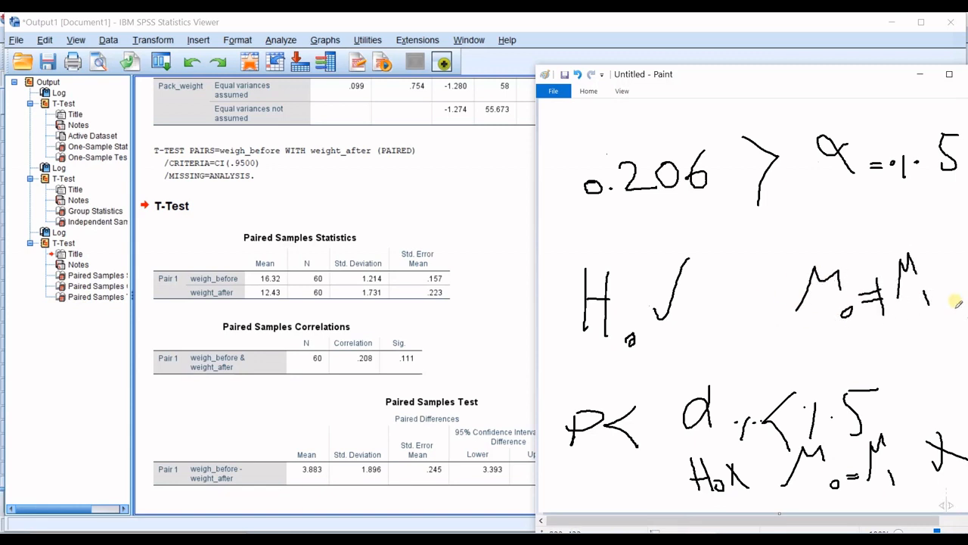
pyautogui.moveTo(956, 241); pyautogui.dragTo(911, 333)
pyautogui.moveTo(787, 310)
pyautogui.mouseDown()
pyautogui.moveTo(891, 224)
pyautogui.moveTo(768, 295)
pyautogui.moveTo(791, 270)
pyautogui.mouseUp()
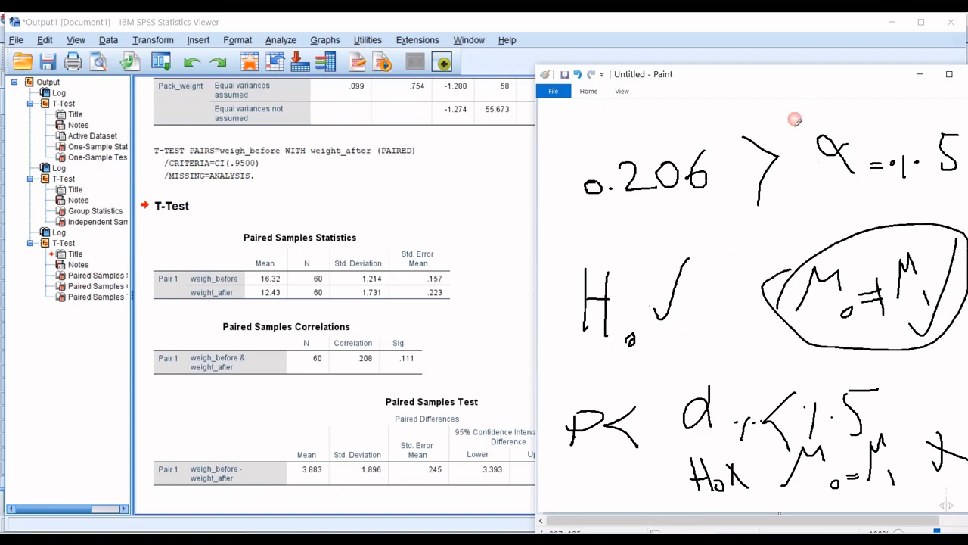
pyautogui.click(921, 74)
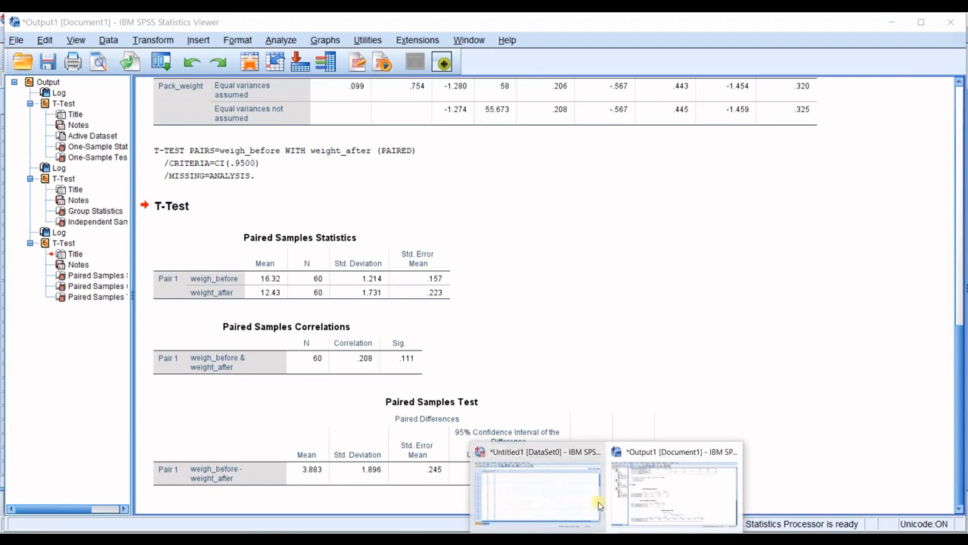
pyautogui.click(611, 368)
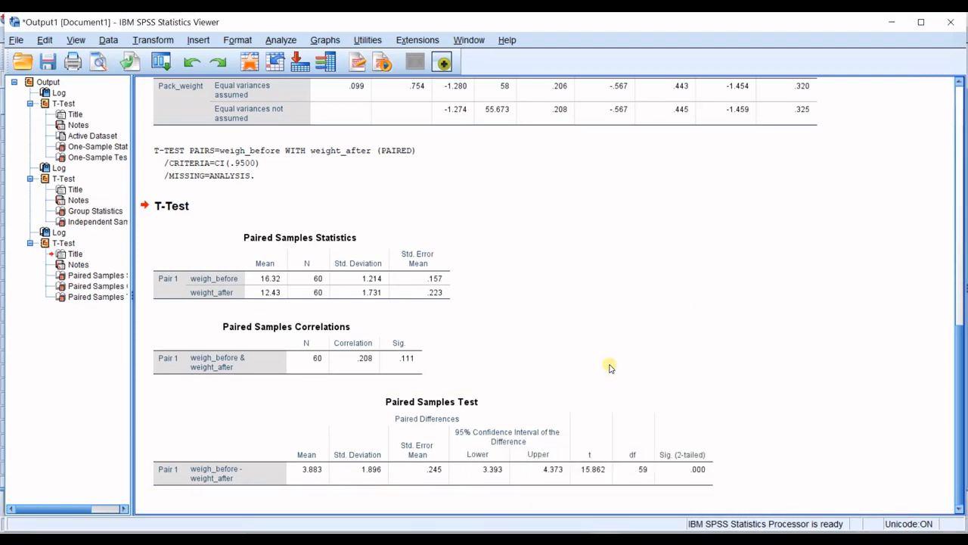